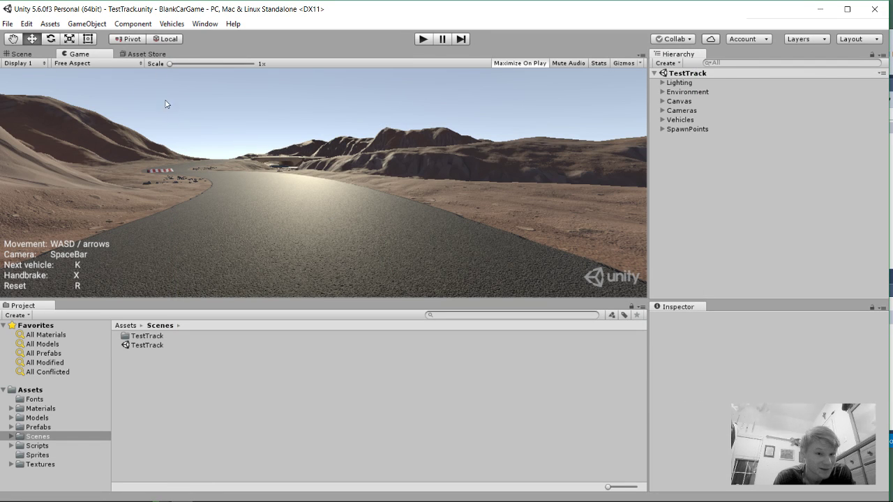
Step: Open the Vehicle Tools package page from the Asset Store downloads and review its description and preview images
{"action": "left_click", "coordinate": [147, 54]}
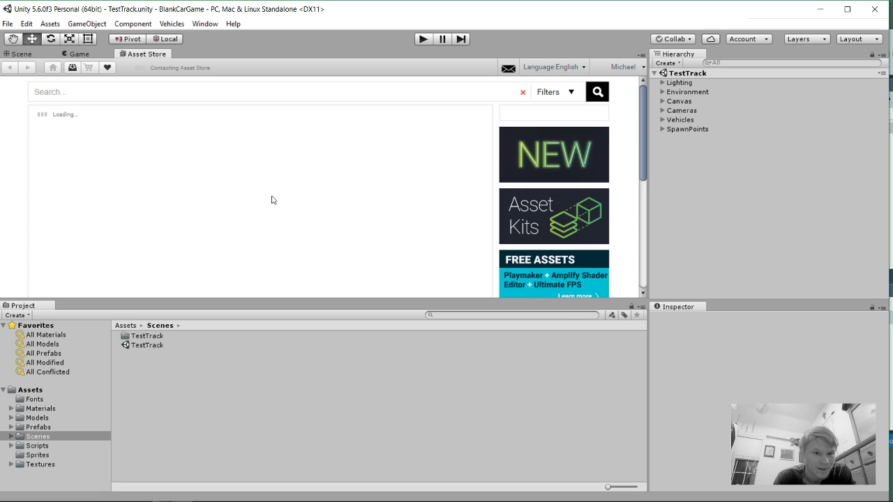
{"action": "left_click", "coordinate": [73, 68]}
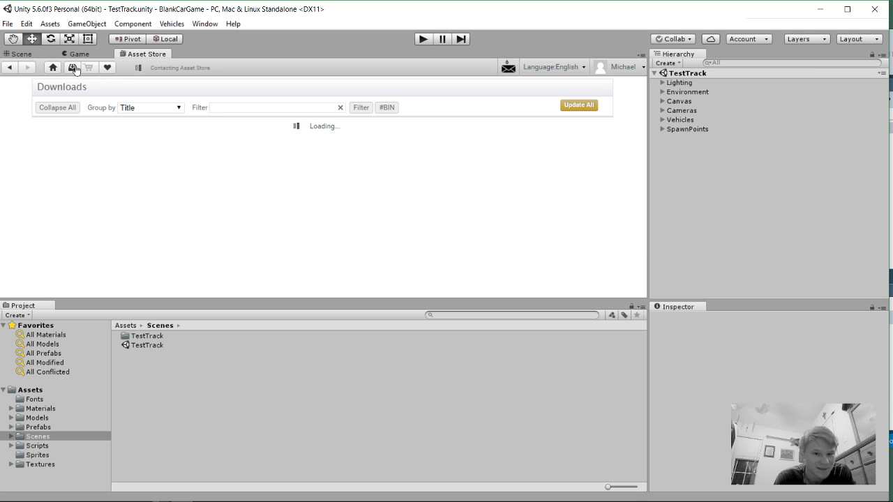
{"action": "scroll", "coordinate": [147, 193], "scroll_direction": "down", "scroll_amount": 2}
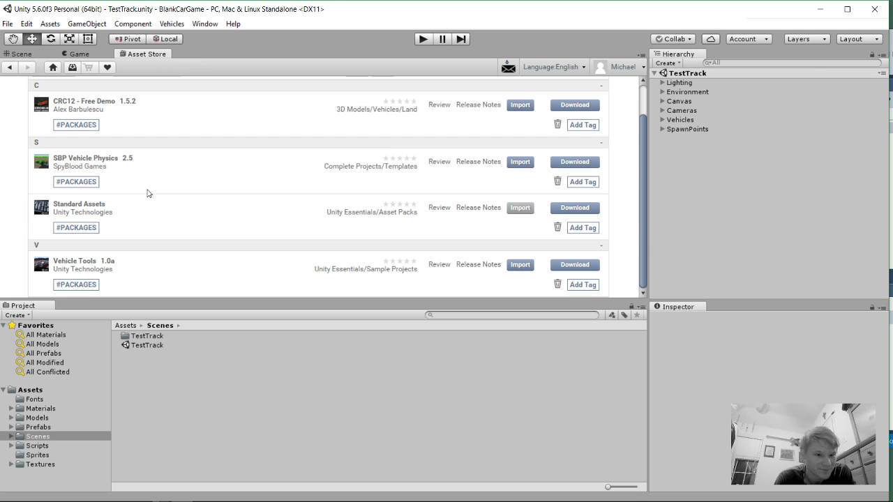
{"action": "left_click", "coordinate": [86, 262]}
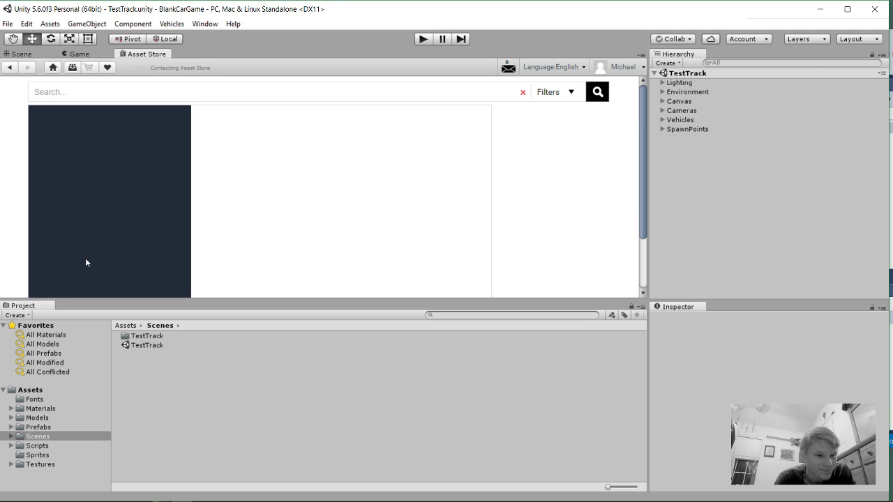
{"action": "scroll", "coordinate": [362, 185], "scroll_direction": "down", "scroll_amount": 3}
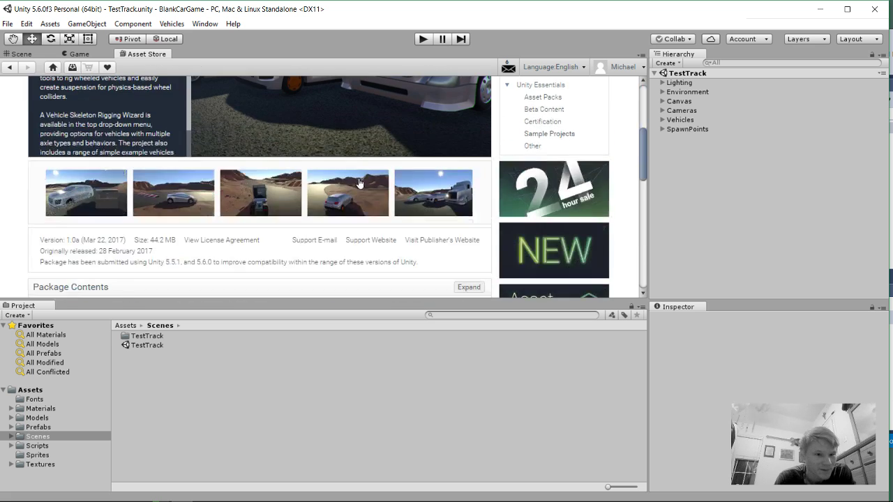
{"action": "scroll", "coordinate": [362, 185], "scroll_direction": "up", "scroll_amount": 3}
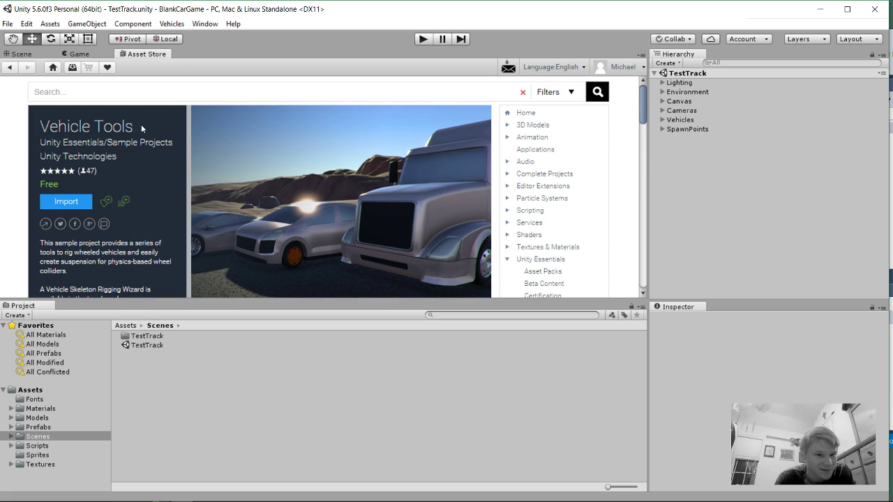
{"action": "scroll", "coordinate": [141, 124], "scroll_direction": "down", "scroll_amount": 5}
{"action": "scroll", "coordinate": [235, 177], "scroll_direction": "up", "scroll_amount": 4}
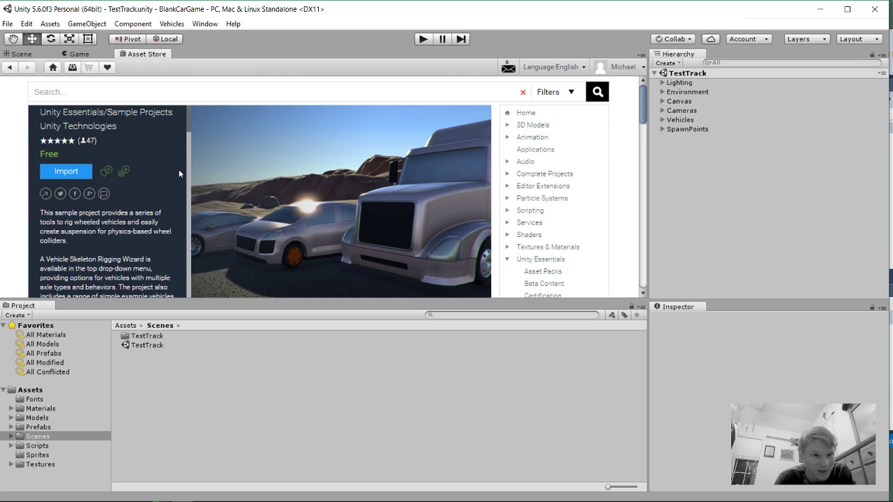
Step: Examine the TestTrack road and surrounding terrain in the Scene view
{"action": "left_click", "coordinate": [78, 53]}
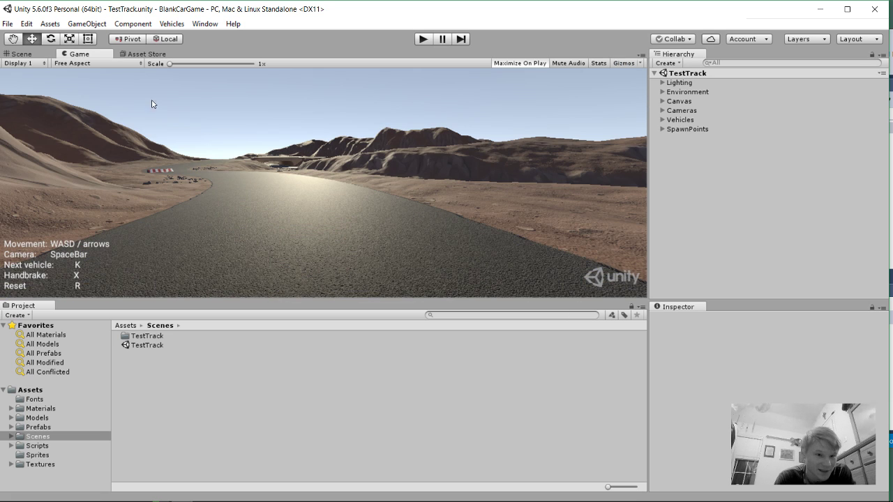
{"action": "left_click", "coordinate": [28, 56]}
{"action": "scroll", "coordinate": [283, 212], "scroll_direction": "down", "scroll_amount": 10}
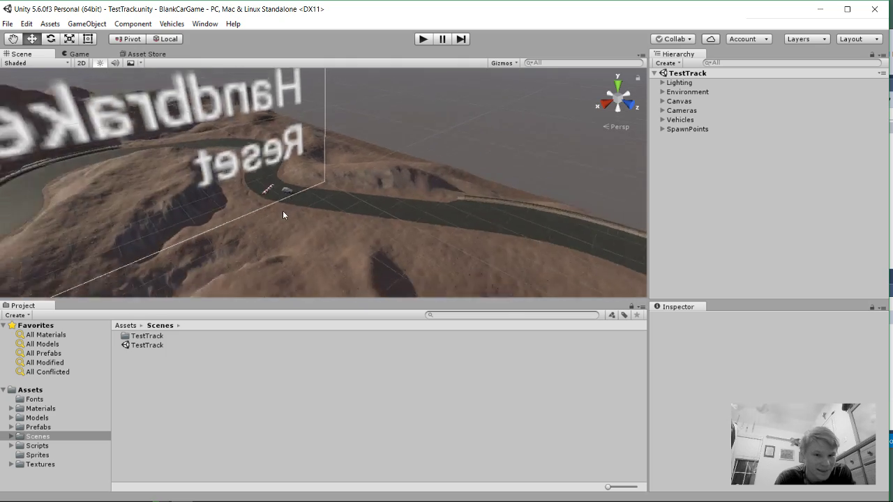
{"action": "scroll", "coordinate": [283, 212], "scroll_direction": "down", "scroll_amount": 4}
{"action": "scroll", "coordinate": [283, 211], "scroll_direction": "up", "scroll_amount": 10}
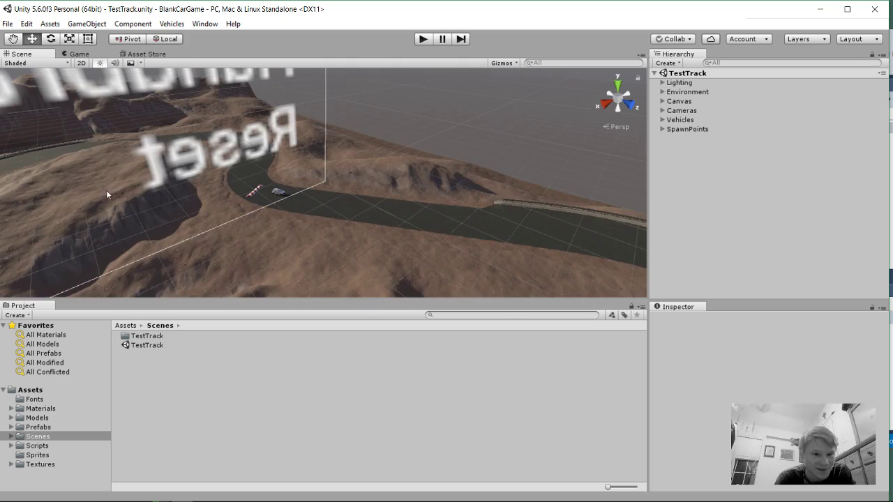
{"action": "right_click_drag", "start_coordinate": [106, 191], "coordinate": [799, 287]}
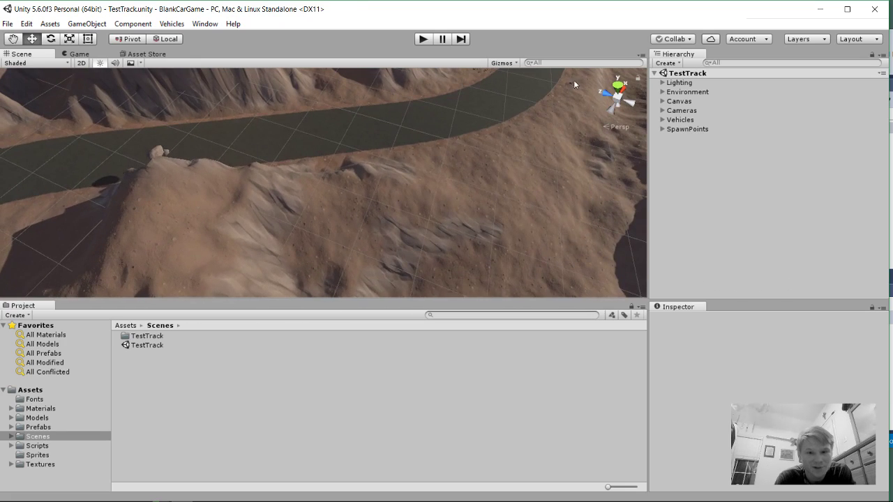
Step: Run the TestTrack scene and test-drive the car around the right-hand guardrail bend and through the rock pass
{"action": "left_click", "coordinate": [424, 39]}
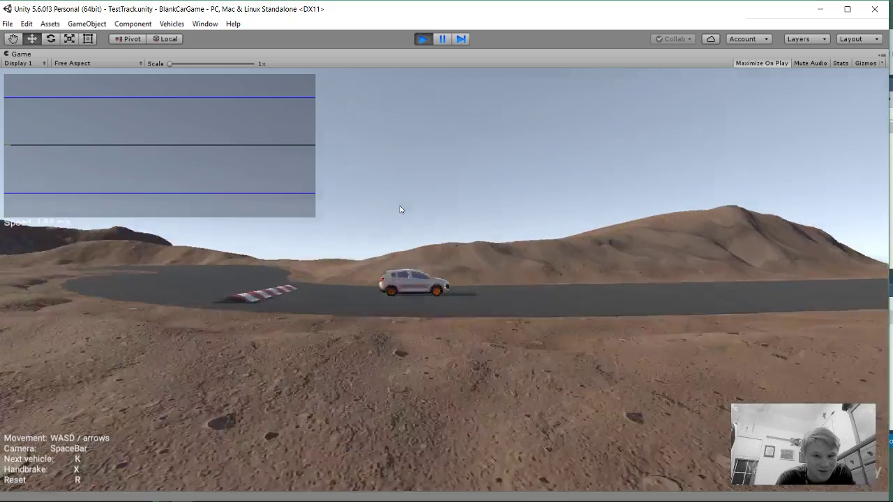
{"action": "key", "text": "w"}
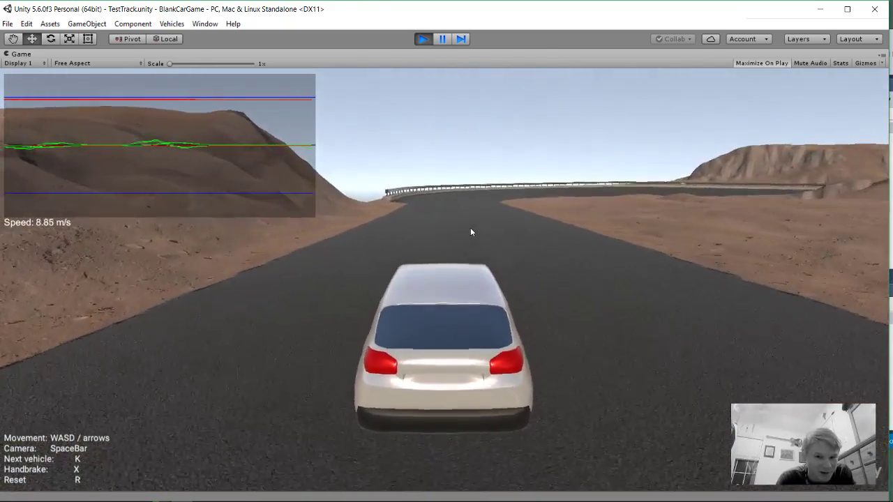
{"action": "key", "text": "w"}
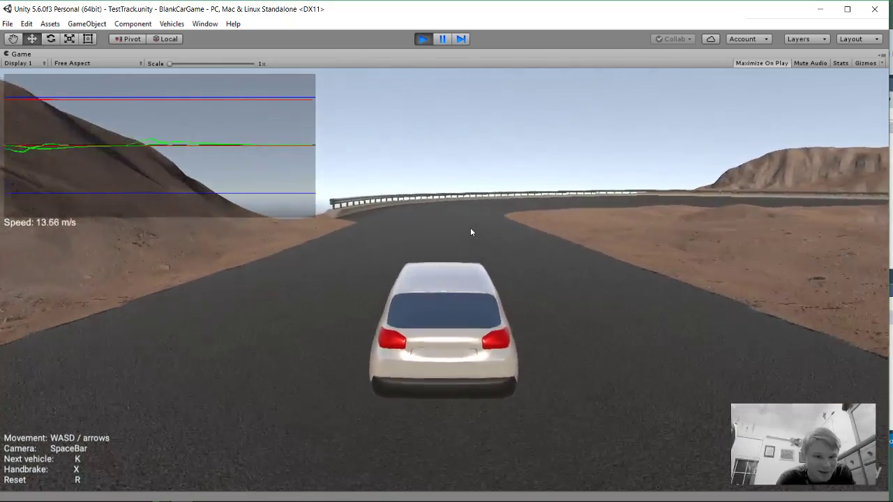
{"action": "key", "text": "w"}
{"action": "key", "text": "a"}
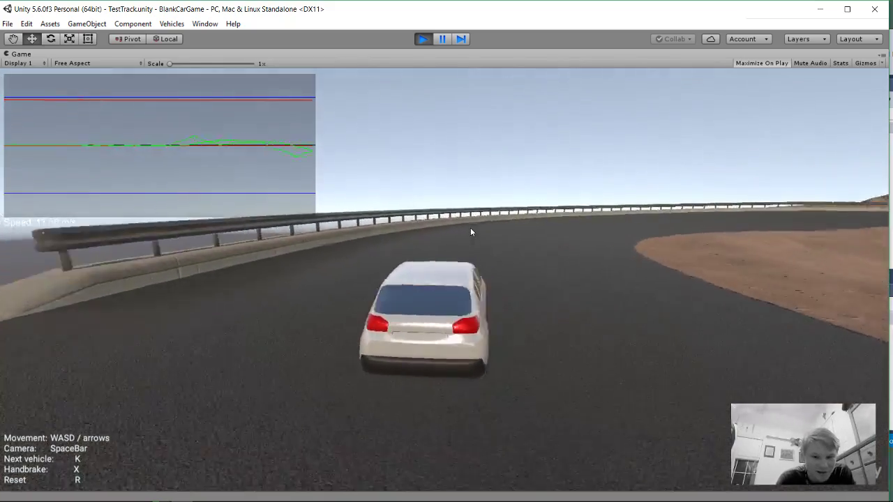
{"action": "key", "text": "w"}
{"action": "key", "text": "d"}
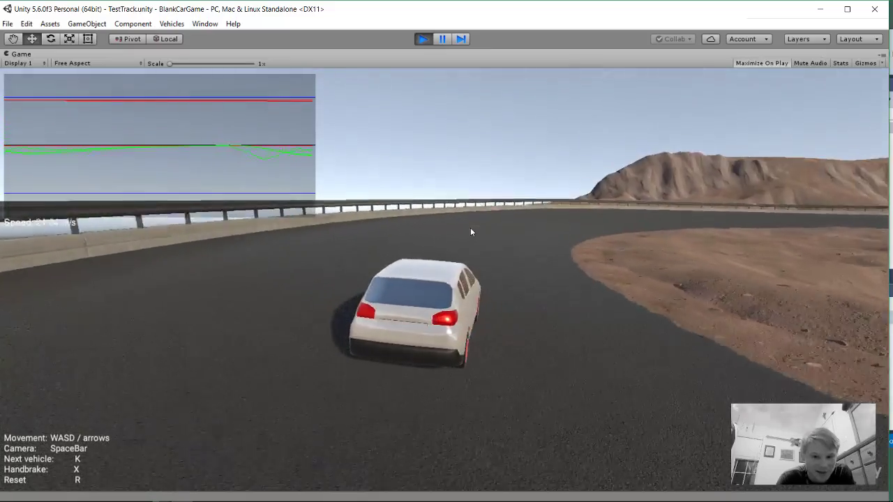
{"action": "key", "text": "w"}
{"action": "key", "text": "d"}
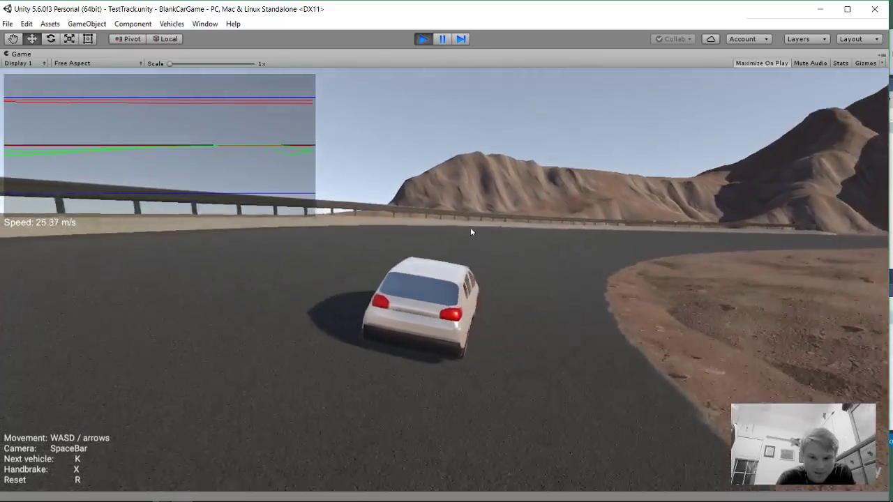
{"action": "key", "text": "w"}
{"action": "key", "text": "d"}
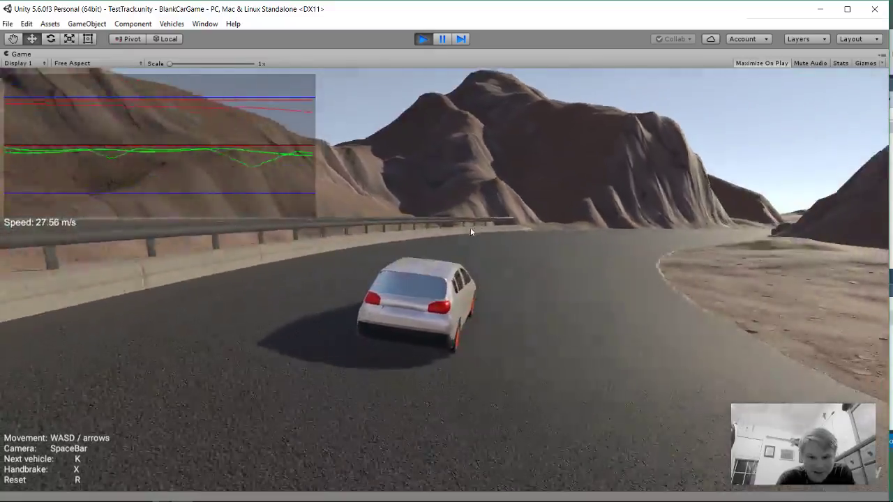
{"action": "key", "text": "w"}
{"action": "key", "text": "d"}
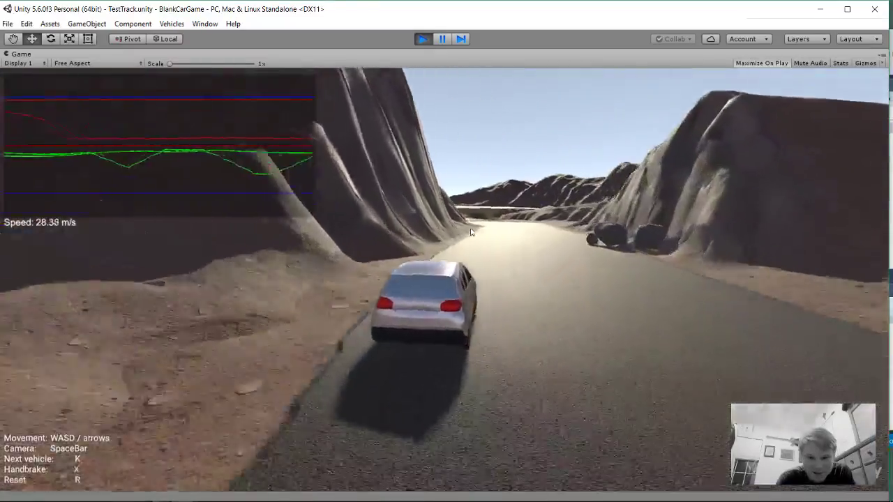
{"action": "key", "text": "w"}
{"action": "key", "text": "d"}
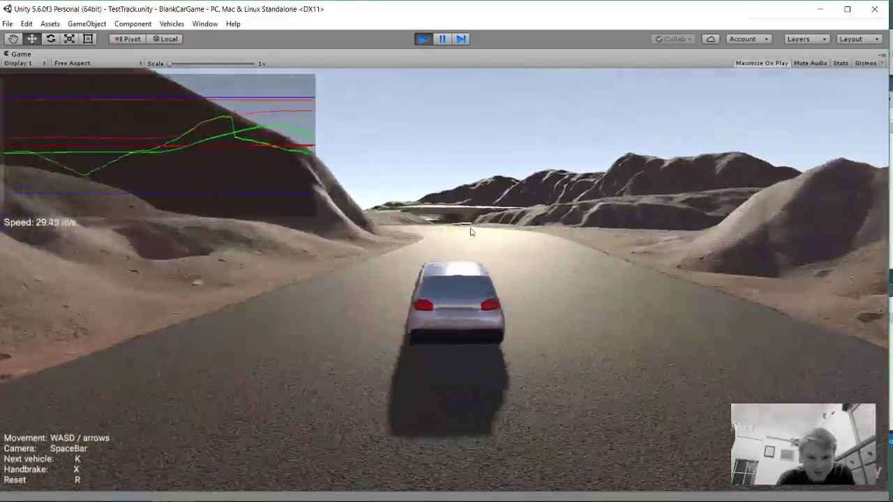
{"action": "key", "text": "d"}
{"action": "key", "text": "w"}
{"action": "key", "text": "d"}
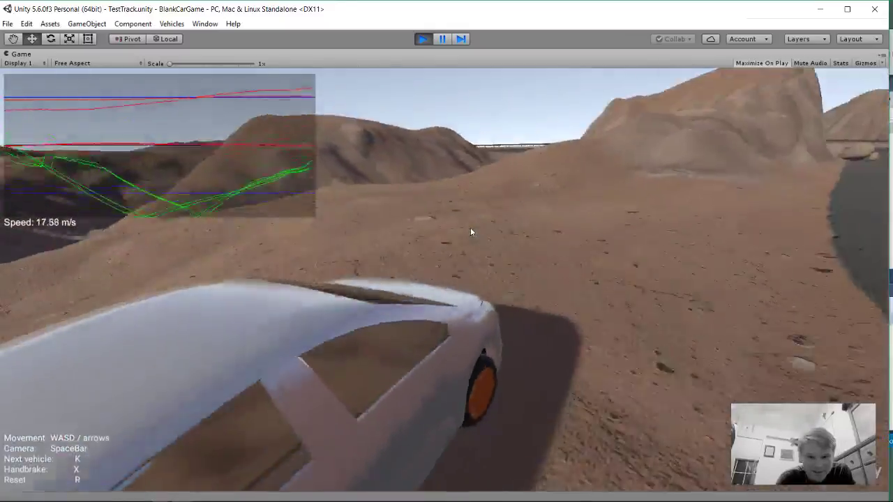
Step: Steer the car across the off-road terrain and back towards the asphalt track
{"action": "key", "text": "d"}
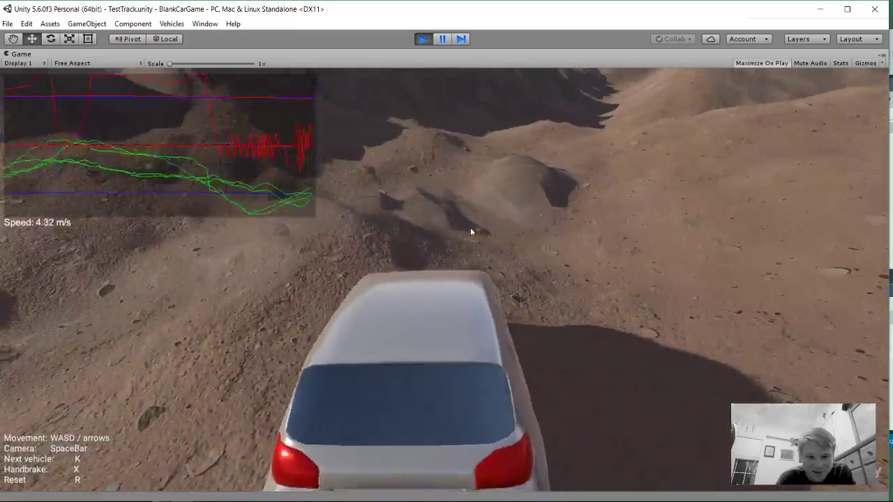
{"action": "key", "text": "w"}
{"action": "key", "text": "a"}
{"action": "key", "text": "w"}
{"action": "key", "text": "a"}
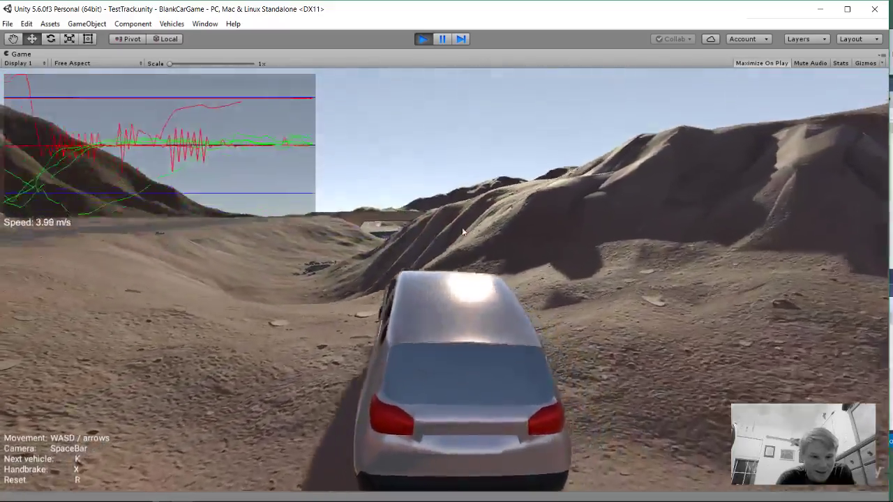
{"action": "key", "text": "w"}
{"action": "key", "text": "a"}
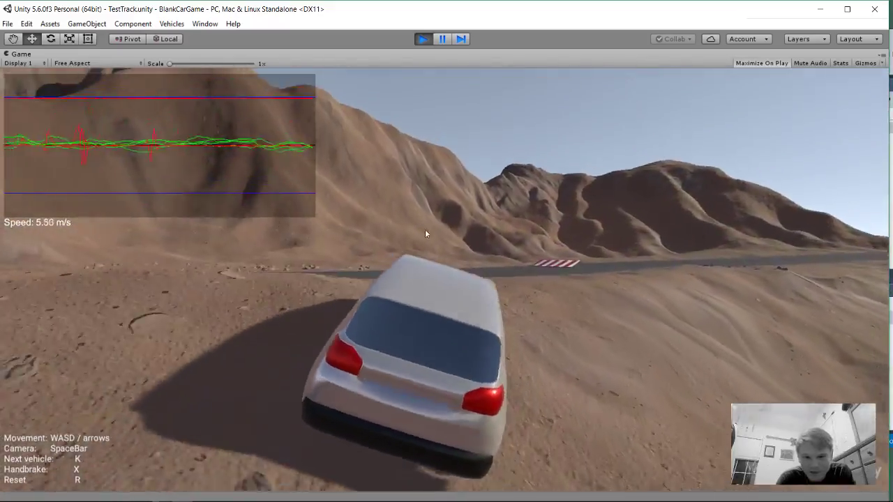
{"action": "key", "text": "w"}
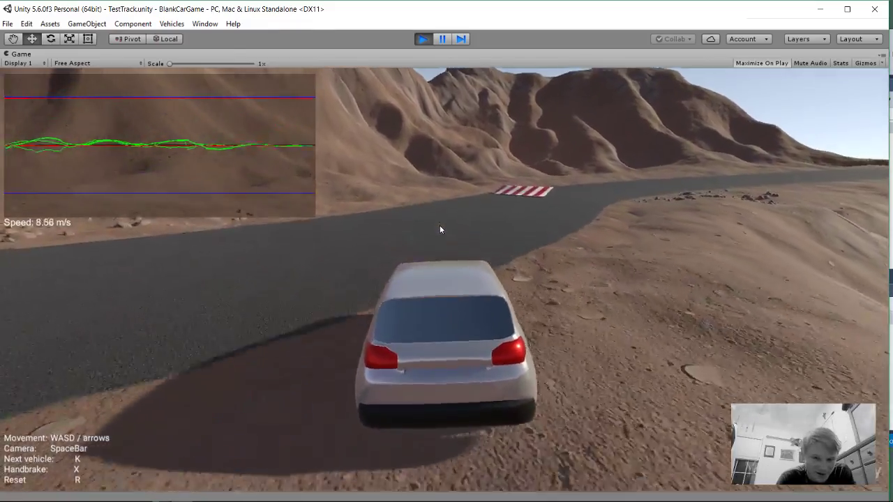
Step: Drive the car back onto the asphalt, past the red-and-white striped ramp and around the right-hand bend towards the concrete-walled bridge
{"action": "key", "text": "d"}
{"action": "key", "text": "w"}
{"action": "key", "text": "d"}
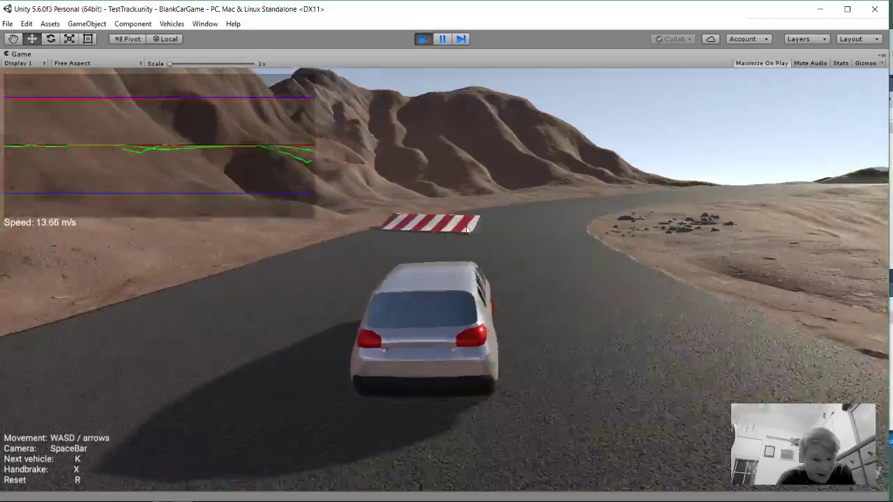
{"action": "key", "text": "w"}
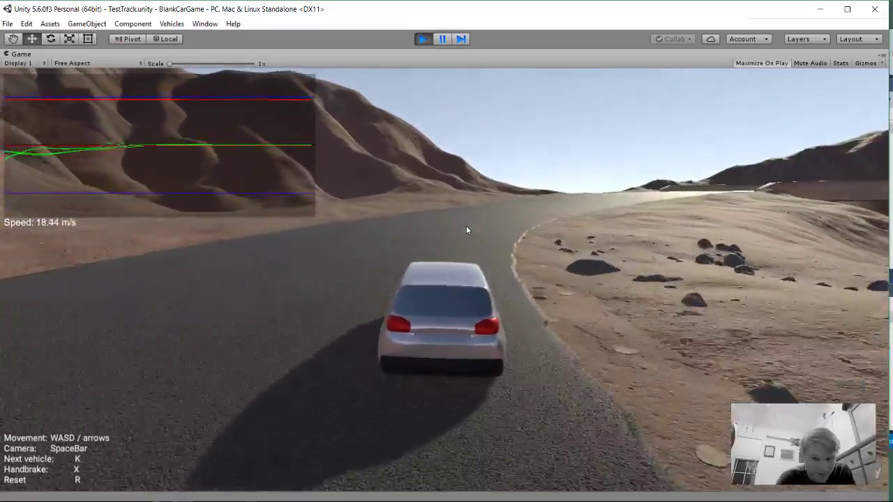
{"action": "key", "text": "w"}
{"action": "key", "text": "d"}
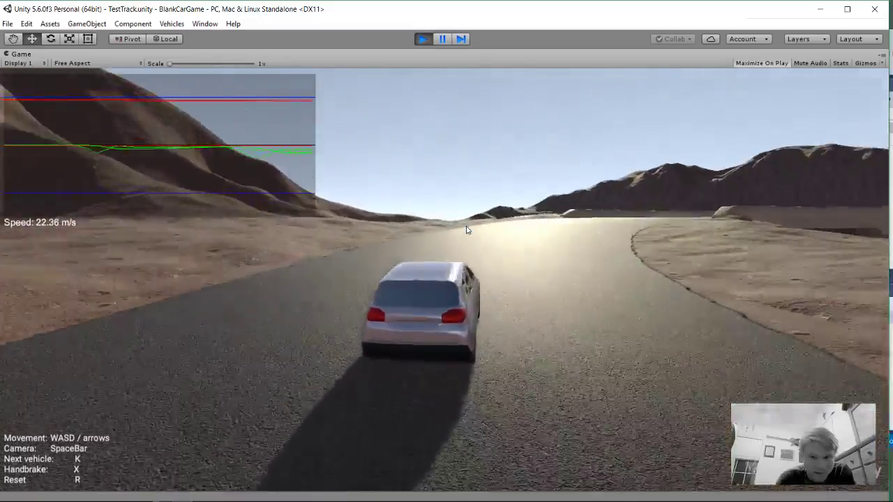
{"action": "key", "text": "w"}
{"action": "key", "text": "d"}
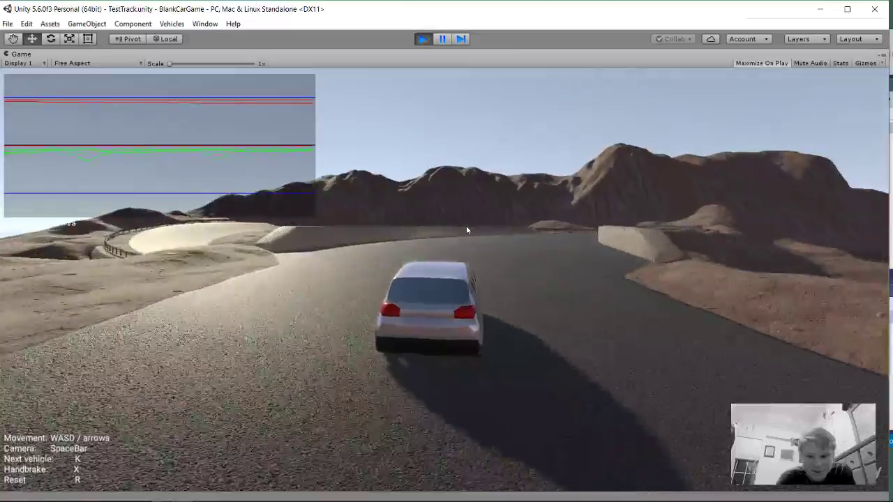
{"action": "key", "text": "w"}
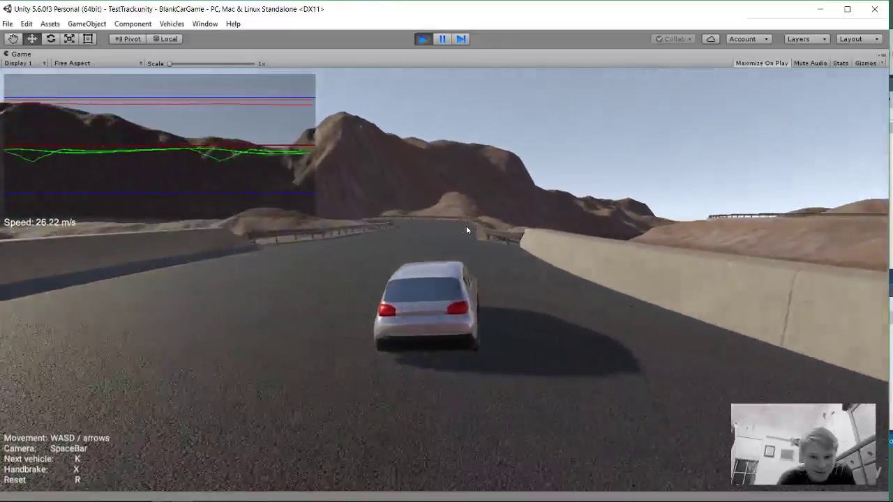
Step: Cross the bridge and steer the car left between the guardrails into the shaded bend below the cliff
{"action": "key", "text": "w"}
{"action": "key", "text": "a"}
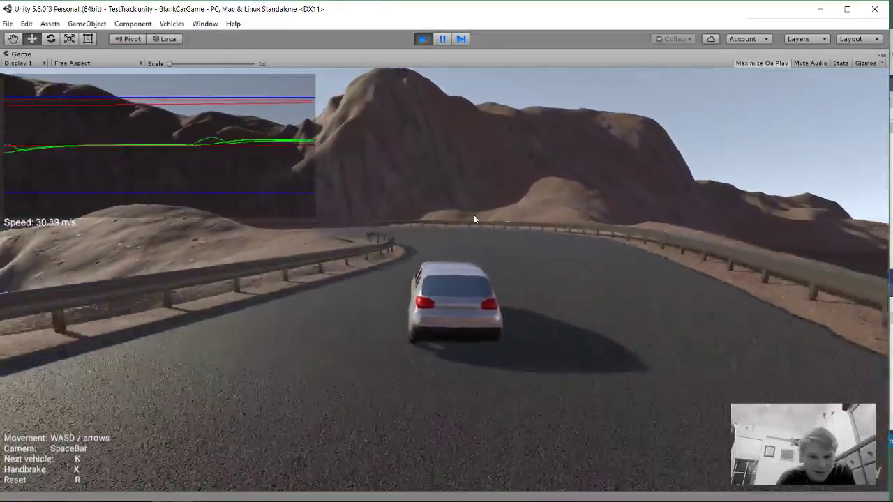
{"action": "key", "text": "a"}
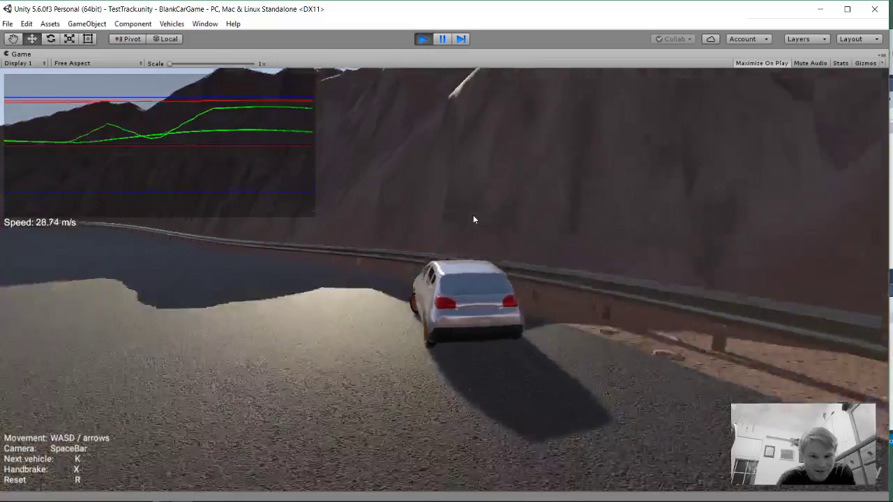
{"action": "key", "text": "w"}
{"action": "key", "text": "a"}
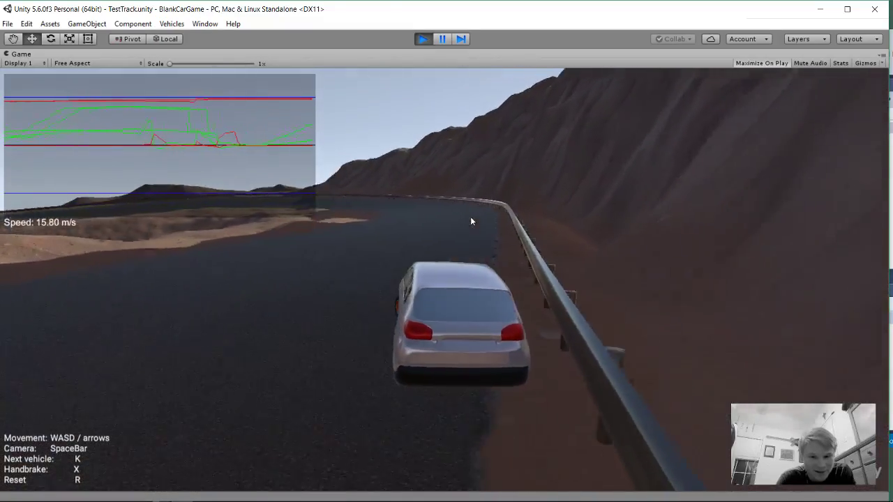
Step: Steer the car away from the guardrail and around the long left-hand bend towards the underpass
{"action": "key", "text": "d"}
{"action": "key", "text": "a"}
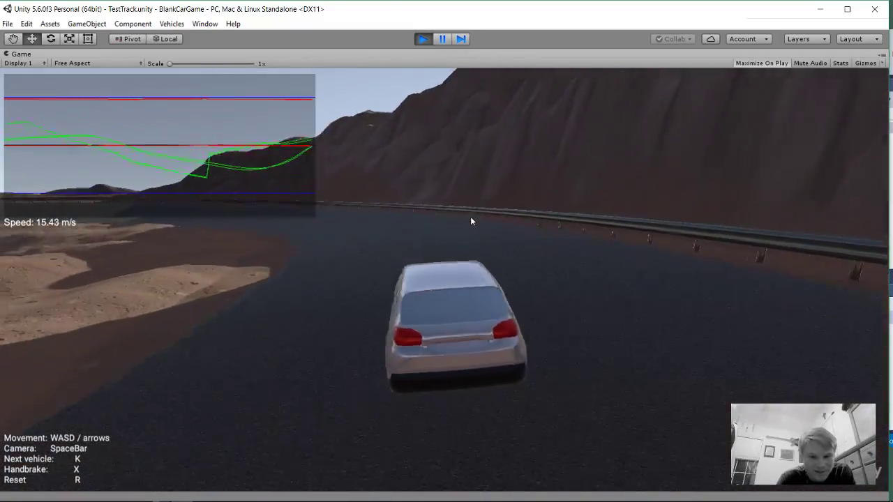
{"action": "key", "text": "d"}
{"action": "key", "text": "a"}
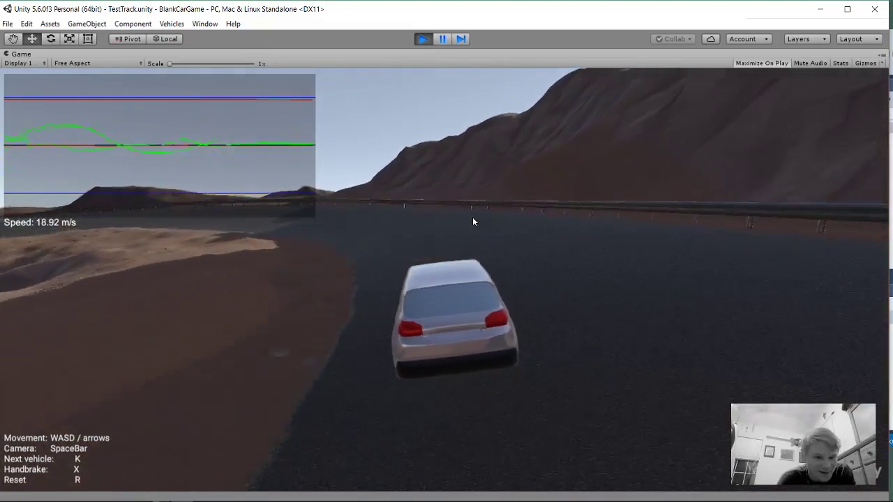
{"action": "key", "text": "a"}
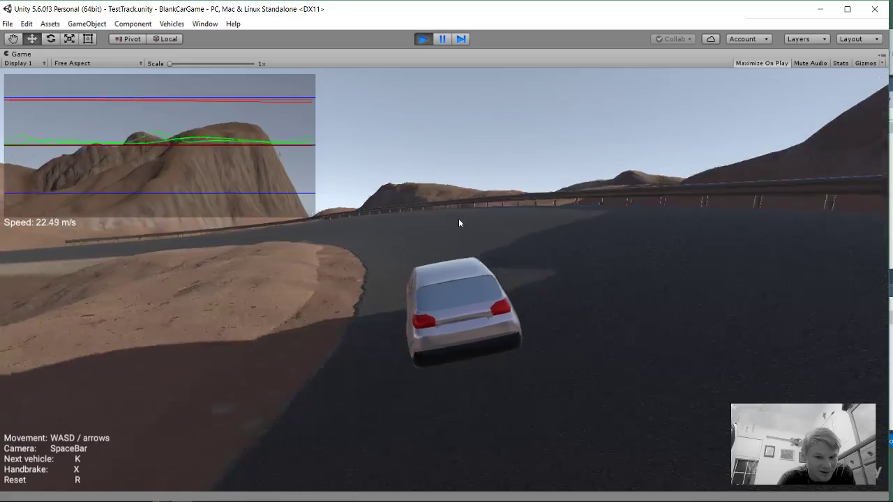
{"action": "key", "text": "a"}
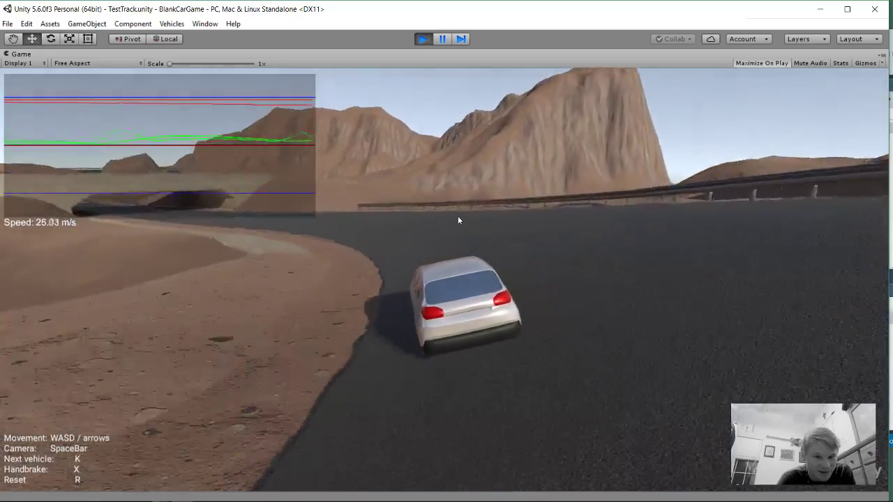
{"action": "key", "text": "a"}
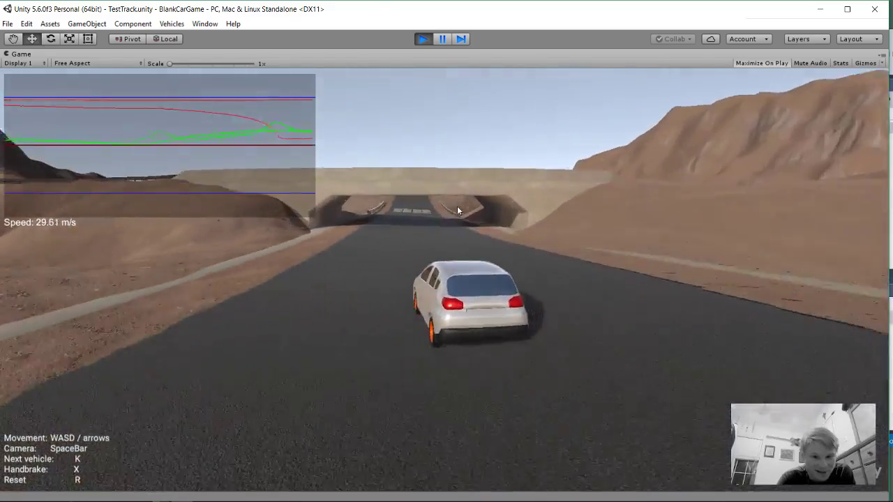
Step: Drive the car through the underpass, up the road beyond it and out onto the hilly terrain
{"action": "key", "text": "d"}
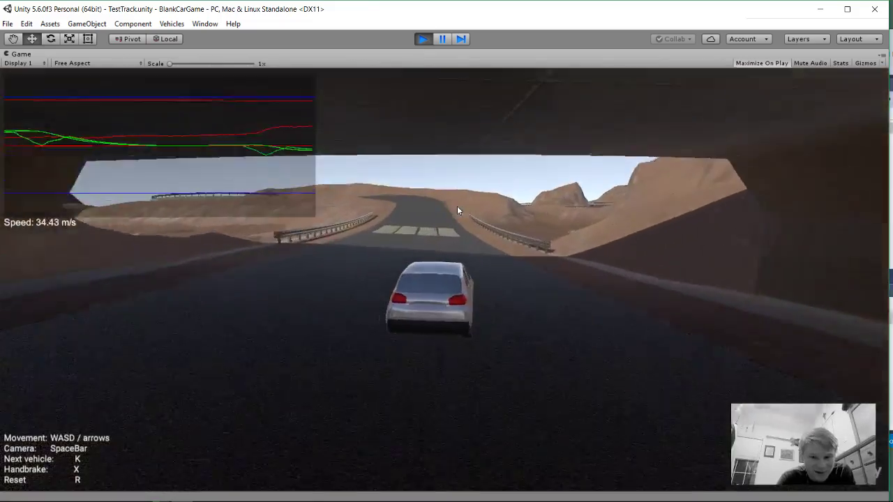
{"action": "key", "text": "a"}
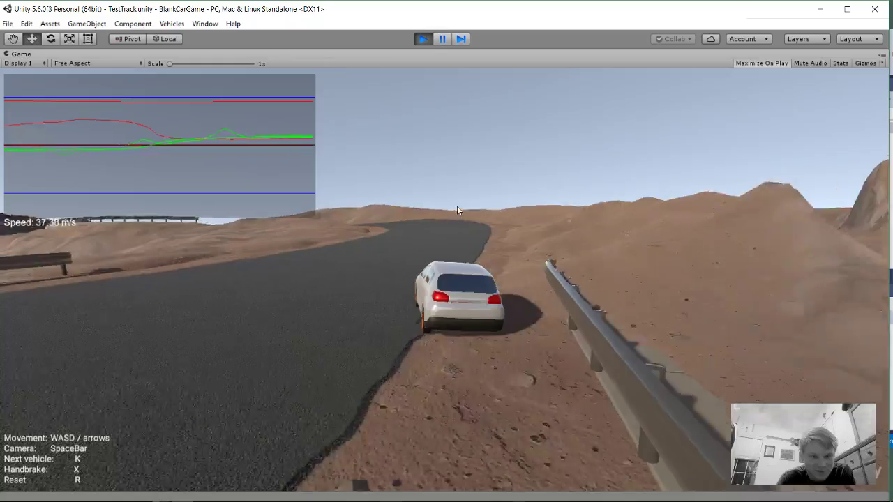
{"action": "key", "text": "a"}
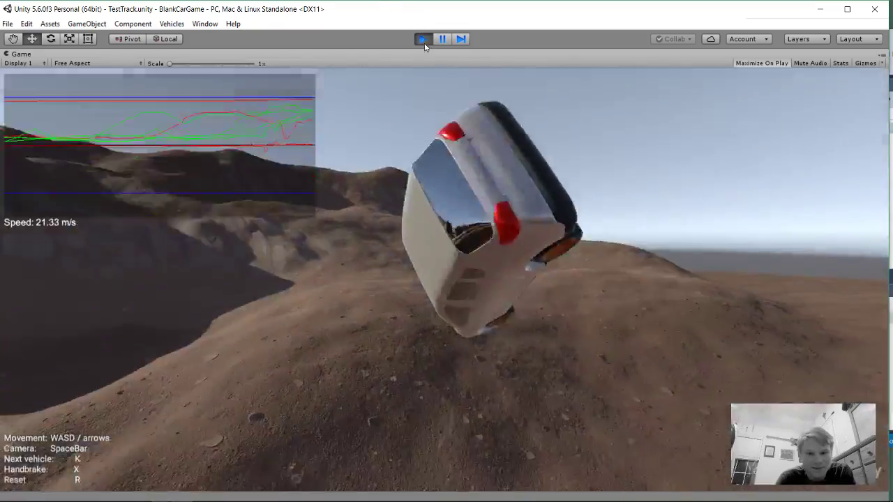
Step: Stop the running TestTrack scene and view the whole track layout in the Scene view
{"action": "left_click", "coordinate": [423, 40]}
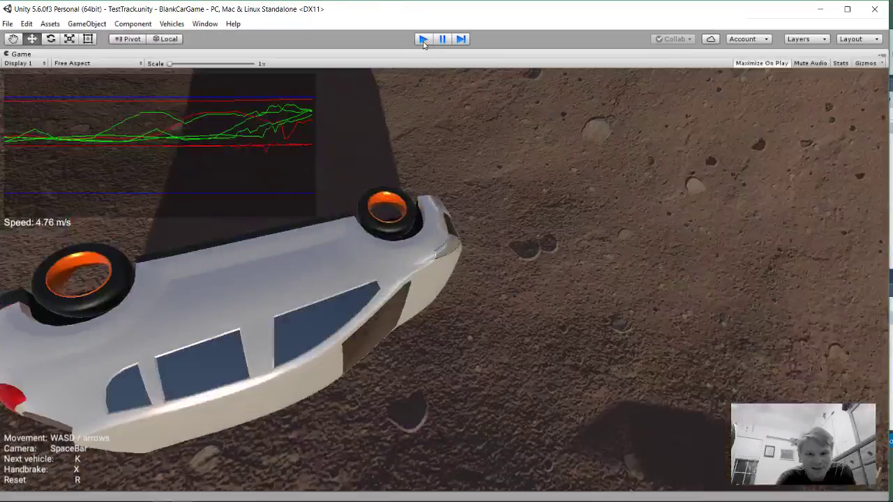
{"action": "scroll", "coordinate": [459, 207], "scroll_direction": "down", "scroll_amount": 5}
{"action": "scroll", "coordinate": [446, 196], "scroll_direction": "down", "scroll_amount": 10}
{"action": "scroll", "coordinate": [454, 208], "scroll_direction": "up", "scroll_amount": 9}
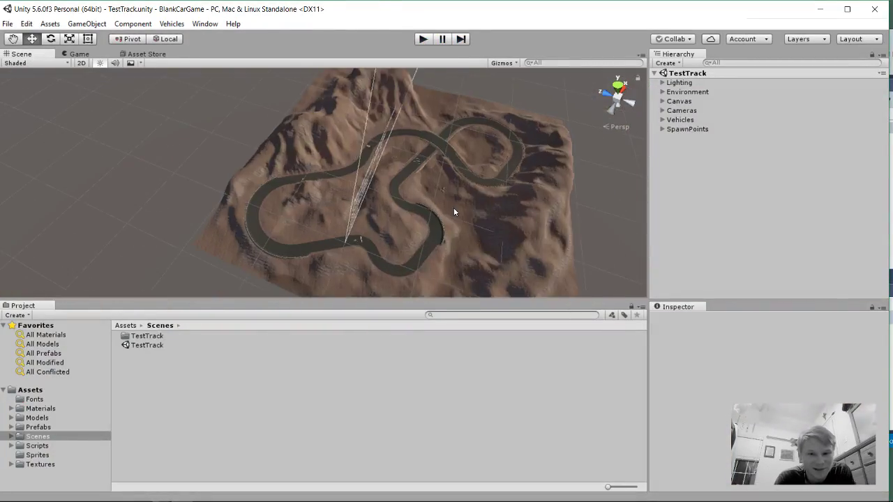
{"action": "scroll", "coordinate": [454, 208], "scroll_direction": "down", "scroll_amount": 5}
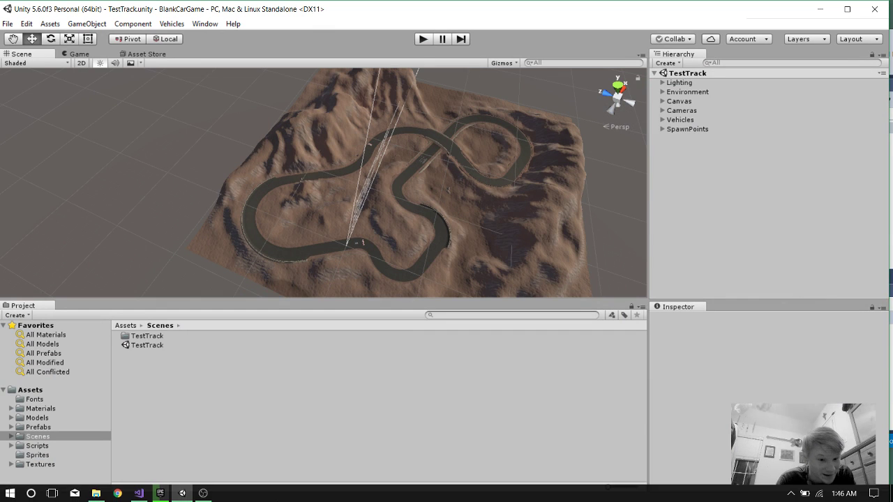
Step: Open the existing CarGame project in place of BlankCarGame
{"action": "left_click", "coordinate": [8, 25]}
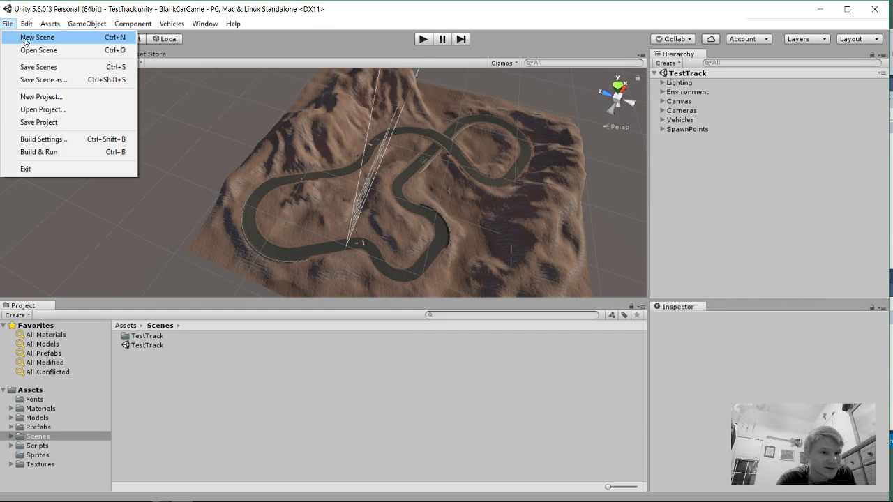
{"action": "left_click", "coordinate": [62, 111]}
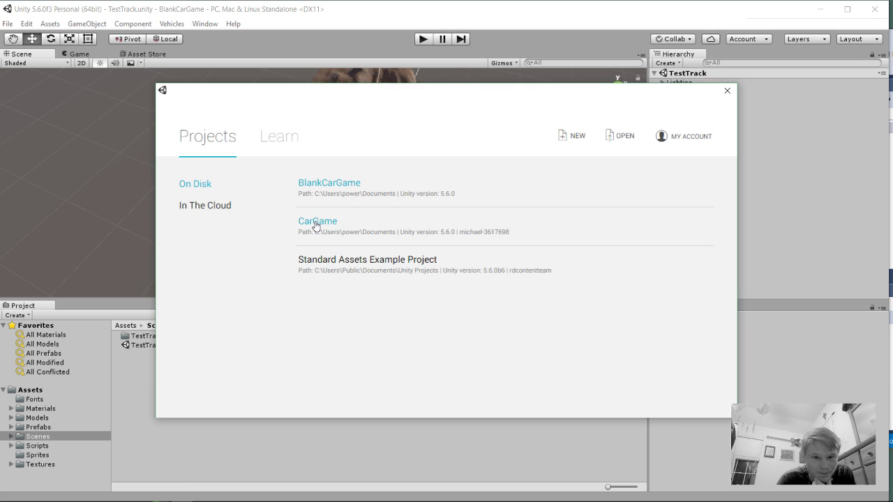
{"action": "left_click", "coordinate": [315, 223]}
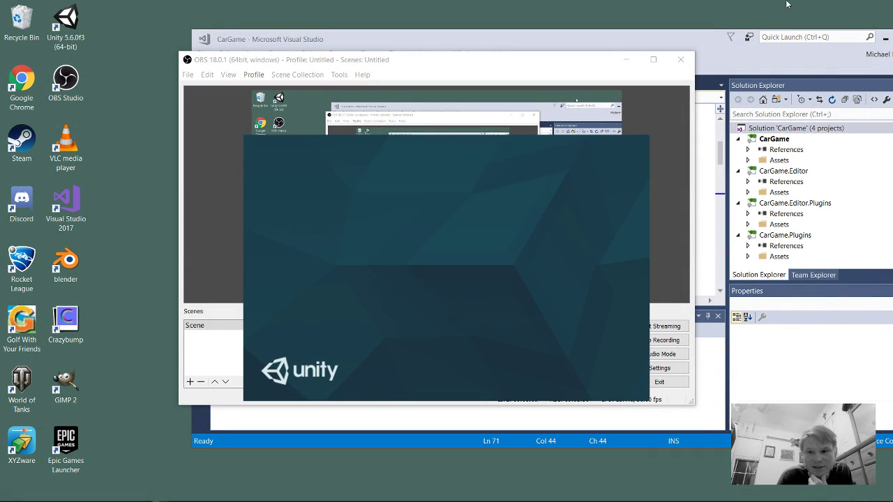
Step: Switch to Visual Studio and enlarge the CarGame solution window with WheelDrive.cs to fill the screen
{"action": "mouse_move", "coordinate": [703, 40]}
{"action": "left_mouse_down"}
{"action": "mouse_move", "coordinate": [641, 36]}
{"action": "mouse_move", "coordinate": [691, 35]}
{"action": "left_mouse_up"}
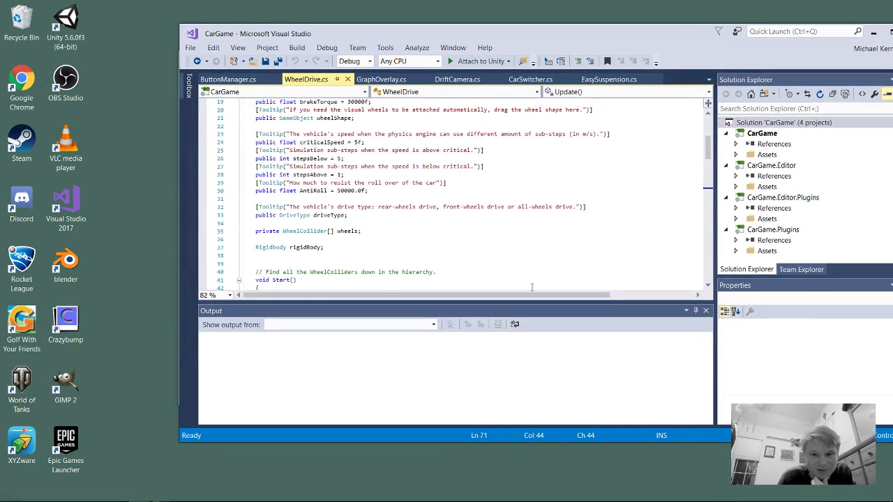
{"action": "left_click_drag", "start_coordinate": [180, 444], "coordinate": [34, 488]}
{"action": "double_click", "coordinate": [383, 32]}
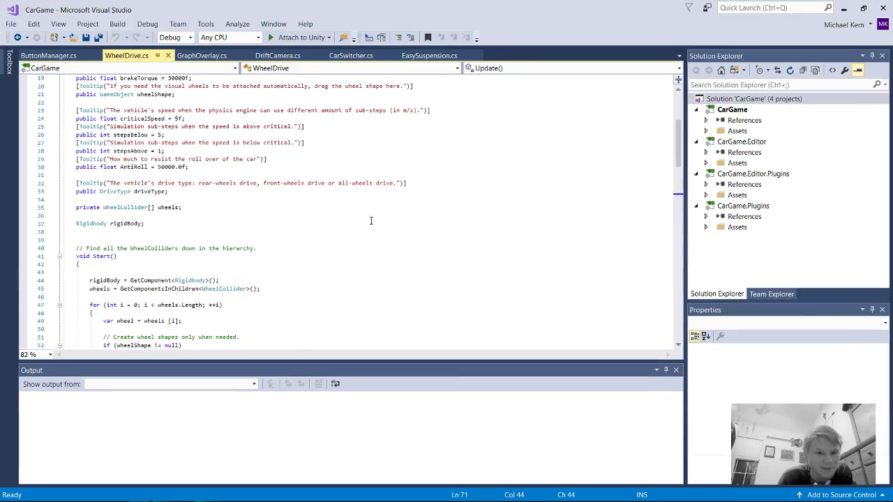
Step: Review the WheelDrive.cs script, covering its public vehicle settings and its Start, Update and DoRollBar methods
{"action": "scroll", "coordinate": [371, 209], "scroll_direction": "up", "scroll_amount": 6}
{"action": "scroll", "coordinate": [369, 205], "scroll_direction": "down", "scroll_amount": 16}
{"action": "scroll", "coordinate": [359, 231], "scroll_direction": "down", "scroll_amount": 20}
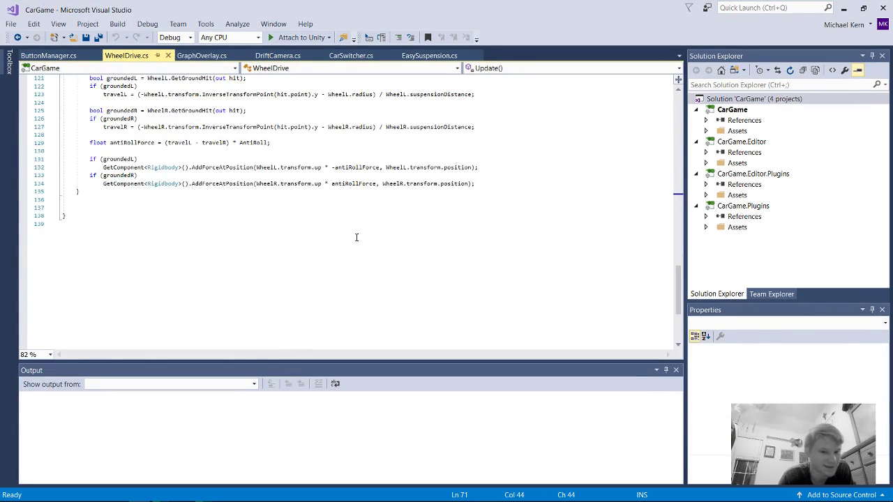
{"action": "scroll", "coordinate": [362, 234], "scroll_direction": "up", "scroll_amount": 15}
{"action": "scroll", "coordinate": [360, 233], "scroll_direction": "up", "scroll_amount": 20}
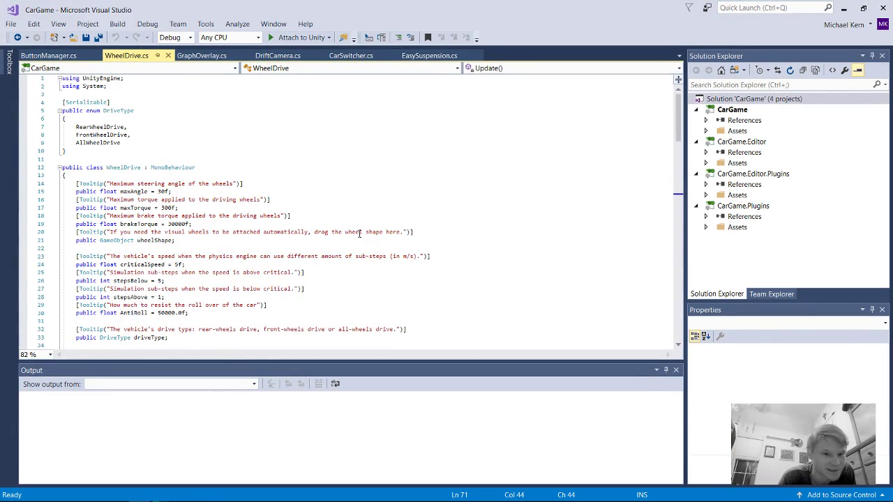
{"action": "scroll", "coordinate": [318, 260], "scroll_direction": "down", "scroll_amount": 20}
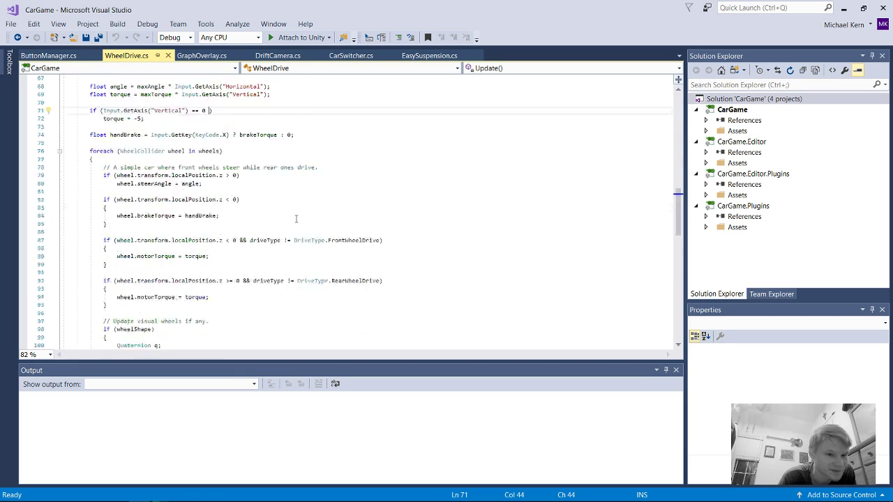
{"action": "scroll", "coordinate": [298, 218], "scroll_direction": "up", "scroll_amount": 5}
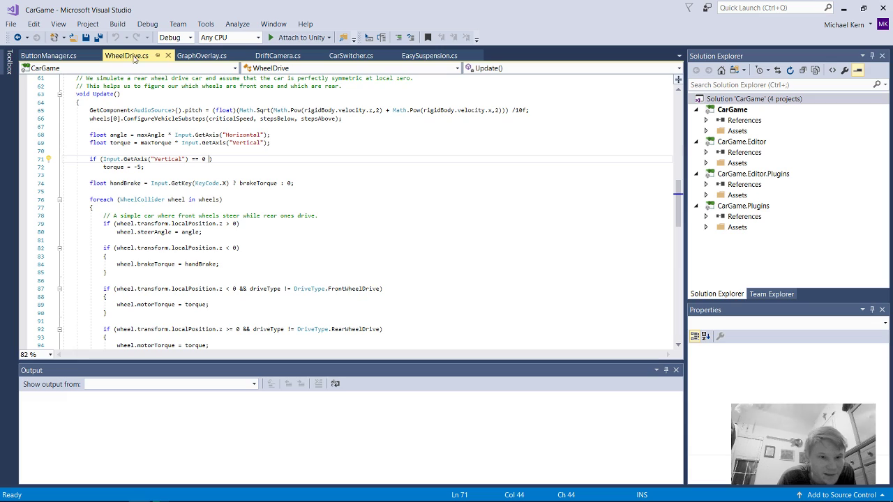
{"action": "scroll", "coordinate": [245, 200], "scroll_direction": "down", "scroll_amount": 14}
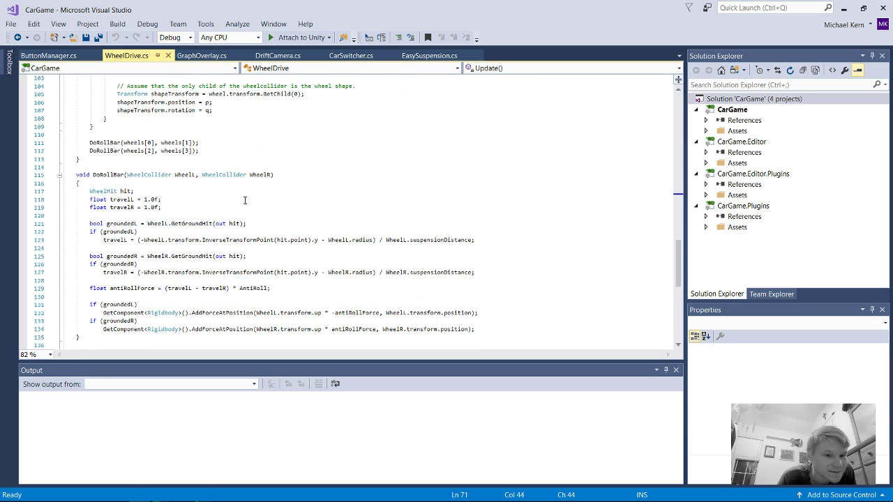
{"action": "scroll", "coordinate": [245, 200], "scroll_direction": "up", "scroll_amount": 20}
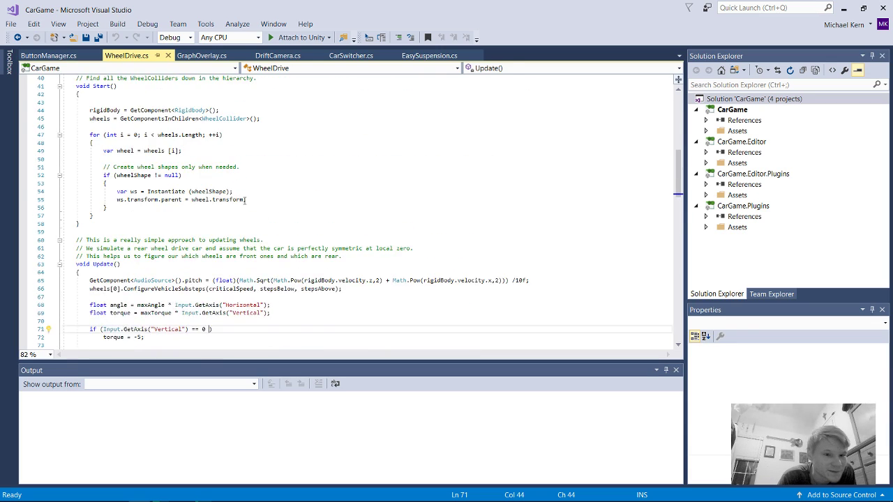
{"action": "scroll", "coordinate": [244, 200], "scroll_direction": "down", "scroll_amount": 18}
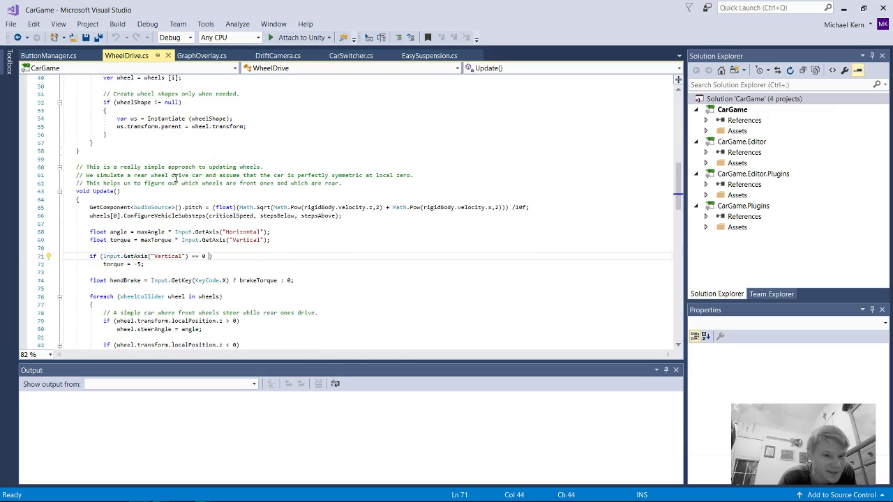
{"action": "scroll", "coordinate": [159, 192], "scroll_direction": "up", "scroll_amount": 14}
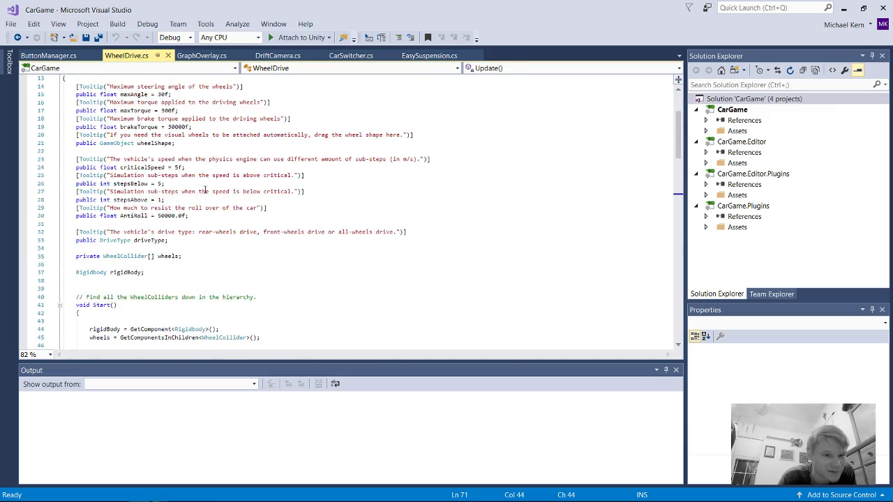
{"action": "scroll", "coordinate": [134, 105], "scroll_direction": "up", "scroll_amount": 4}
{"action": "scroll", "coordinate": [154, 140], "scroll_direction": "down", "scroll_amount": 11}
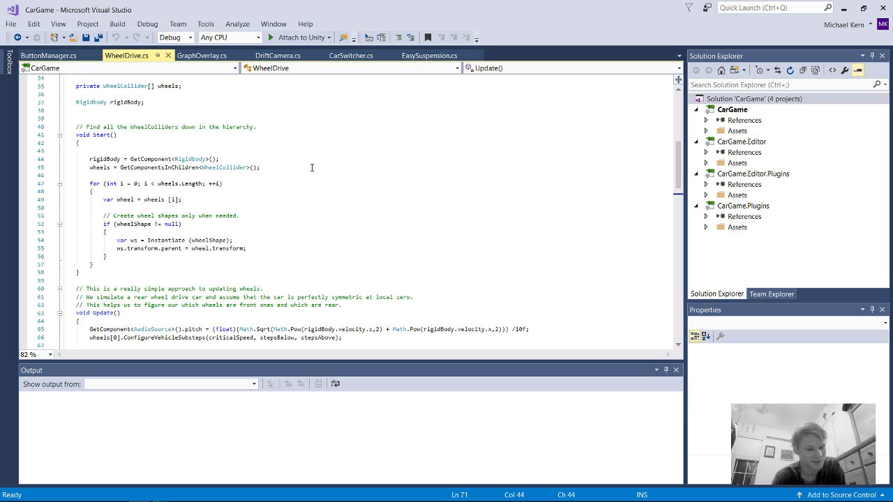
{"action": "scroll", "coordinate": [311, 168], "scroll_direction": "down", "scroll_amount": 20}
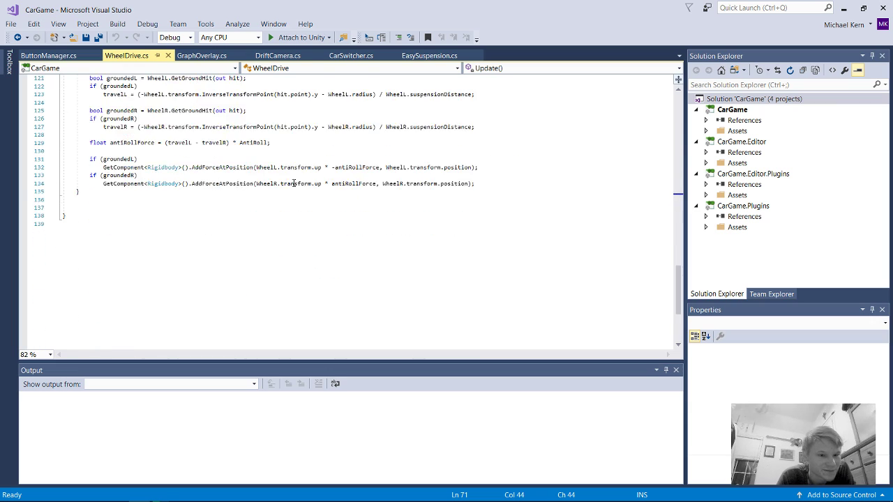
Step: Select the complete DoRollBar method in WheelDrive.cs, from its declaration through its closing brace
{"action": "scroll", "coordinate": [99, 183], "scroll_direction": "up", "scroll_amount": 2}
{"action": "left_click_drag", "start_coordinate": [75, 176], "coordinate": [130, 335]}
{"action": "scroll", "coordinate": [228, 264], "scroll_direction": "down", "scroll_amount": 2}
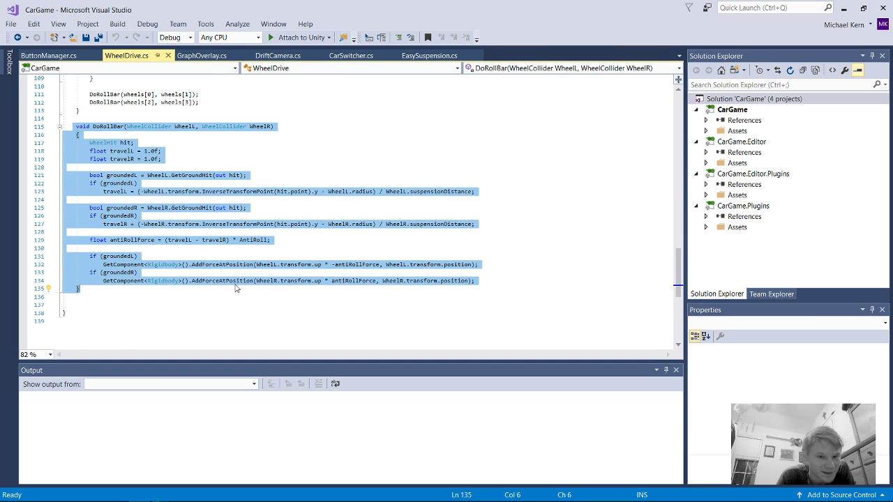
Step: Clear the DoRollBar selection and switch back to the Unity editor with the CarGame project's TestTrack scene
{"action": "left_click", "coordinate": [136, 292]}
{"action": "mouse_move", "coordinate": [169, 500]}
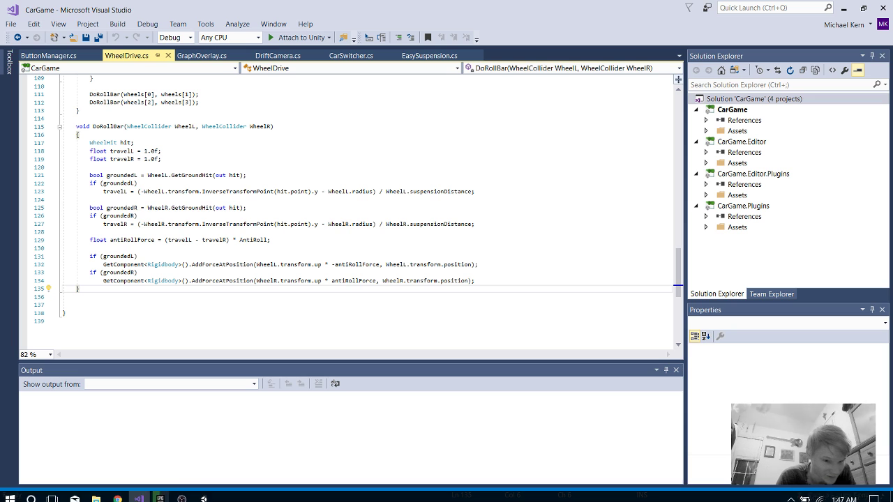
{"action": "mouse_move", "coordinate": [203, 494]}
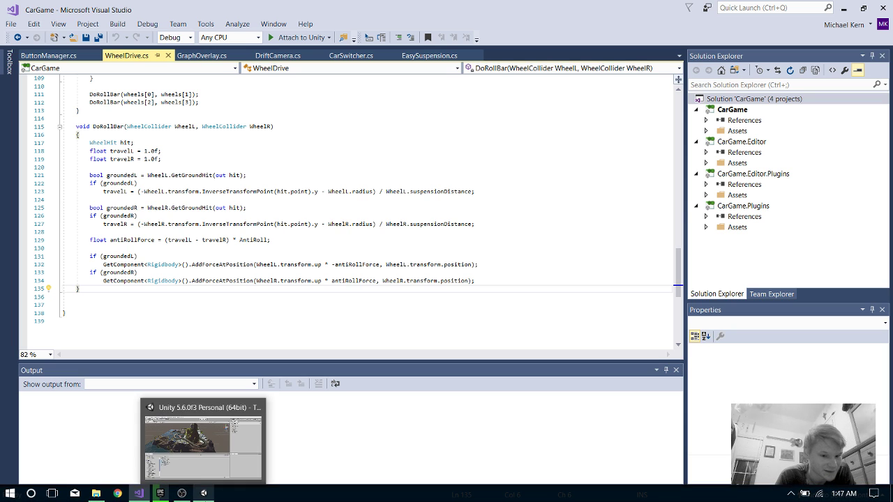
{"action": "left_click", "coordinate": [203, 437]}
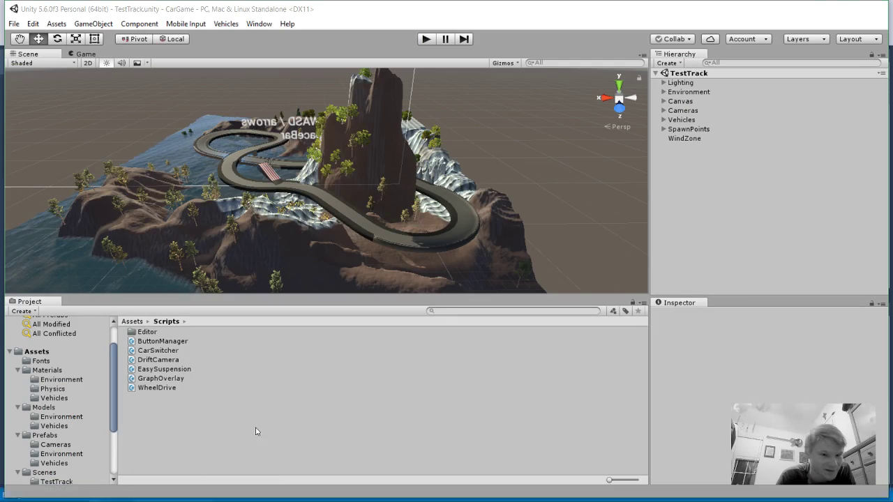
Step: Examine the TestTrack environment in the Scene view, covering the looping road, the striped ramp, the central mountain and the surrounding terrain
{"action": "scroll", "coordinate": [314, 246], "scroll_direction": "down", "scroll_amount": 4}
{"action": "scroll", "coordinate": [353, 229], "scroll_direction": "up", "scroll_amount": 7}
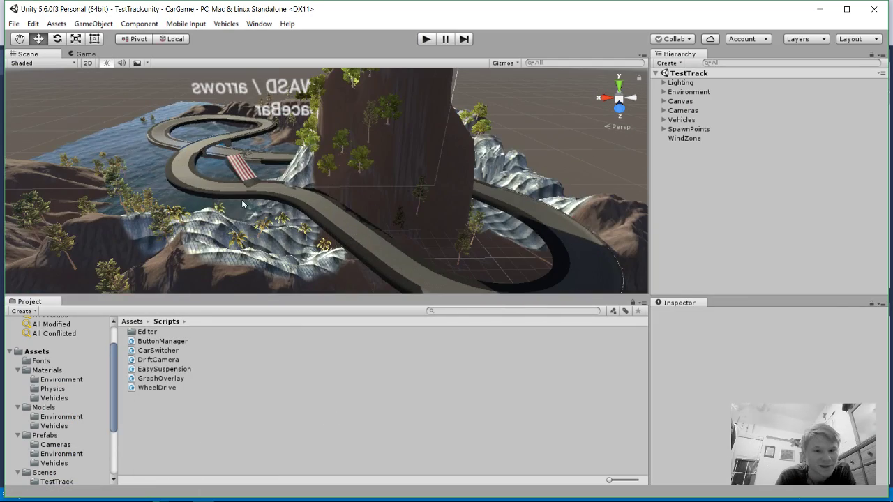
{"action": "right_click_drag", "start_coordinate": [240, 201], "coordinate": [263, 170]}
{"action": "middle_click_drag", "start_coordinate": [137, 163], "coordinate": [281, 164]}
{"action": "right_click_drag", "start_coordinate": [260, 232], "coordinate": [392, 234]}
{"action": "left_click", "coordinate": [218, 231]}
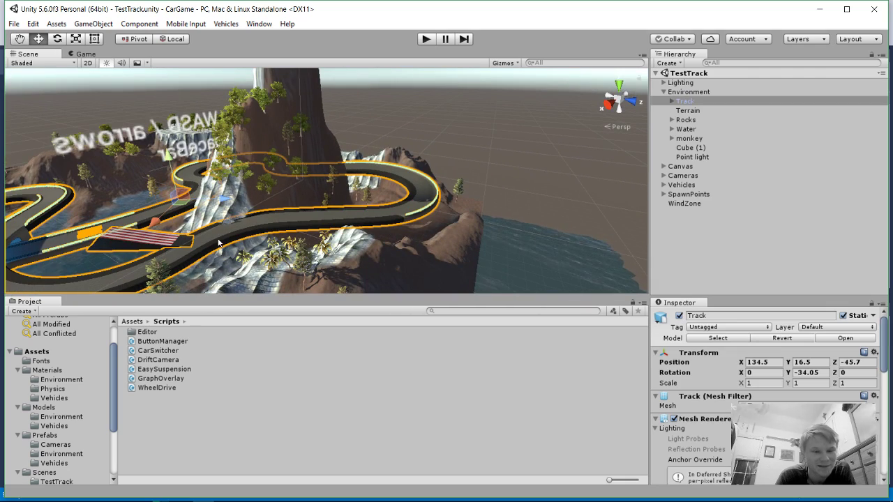
{"action": "scroll", "coordinate": [239, 242], "scroll_direction": "down", "scroll_amount": 5}
{"action": "scroll", "coordinate": [238, 242], "scroll_direction": "up", "scroll_amount": 5}
{"action": "left_click", "coordinate": [129, 240]}
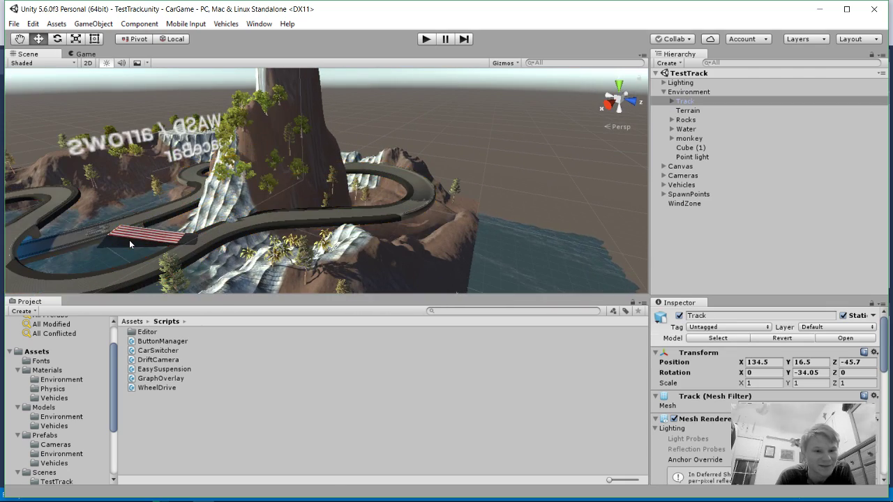
{"action": "scroll", "coordinate": [120, 244], "scroll_direction": "down", "scroll_amount": 3}
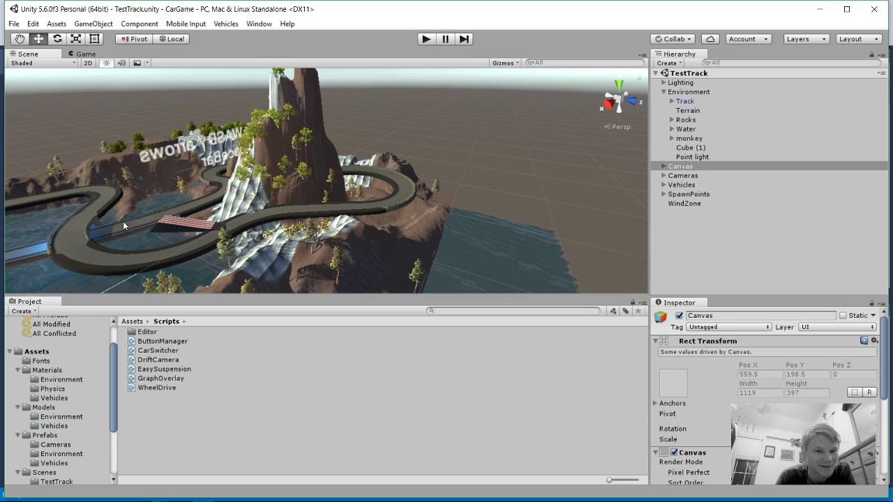
{"action": "middle_click_drag", "start_coordinate": [123, 221], "coordinate": [344, 321]}
{"action": "middle_click_drag", "start_coordinate": [380, 258], "coordinate": [218, 127]}
{"action": "right_click_drag", "start_coordinate": [217, 127], "coordinate": [314, 232]}
{"action": "middle_click_drag", "start_coordinate": [314, 232], "coordinate": [562, 187]}
{"action": "scroll", "coordinate": [611, 207], "scroll_direction": "down", "scroll_amount": 3}
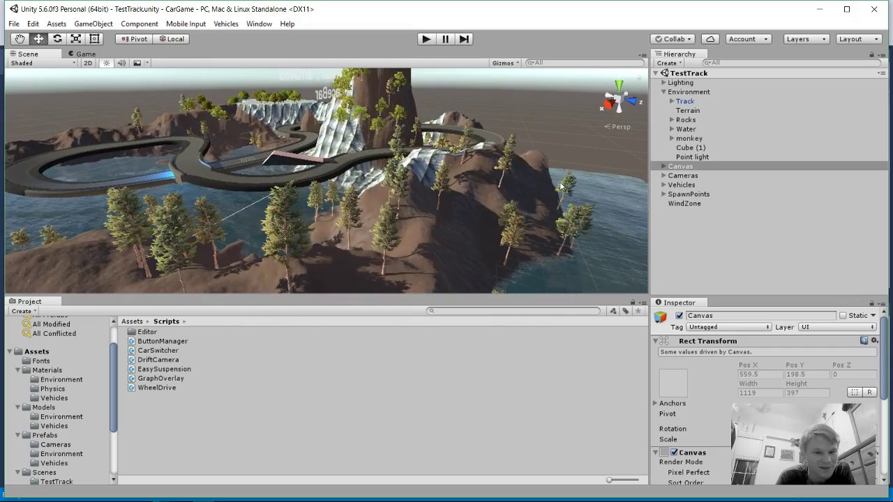
{"action": "middle_click_drag", "start_coordinate": [464, 166], "coordinate": [467, 213]}
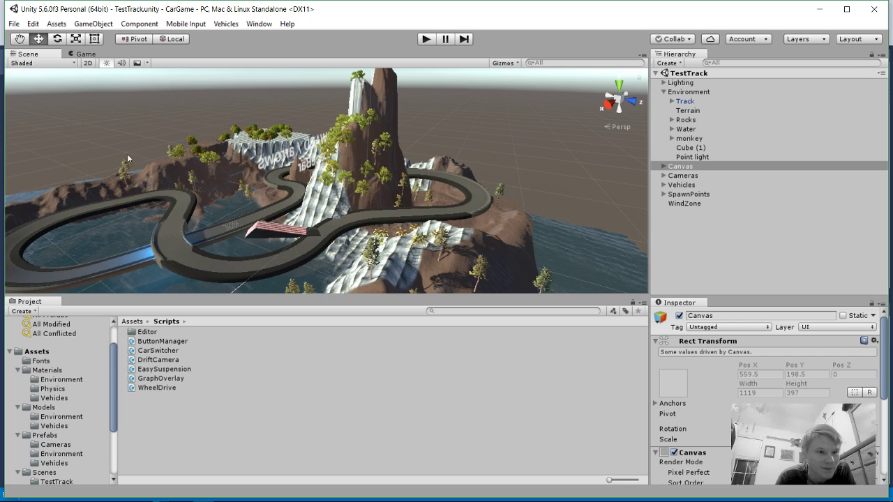
Step: Build and run the CarGame project, starting the player at 1920 x 1080 with Fantastic graphics quality on Display 1
{"action": "left_click", "coordinate": [14, 23]}
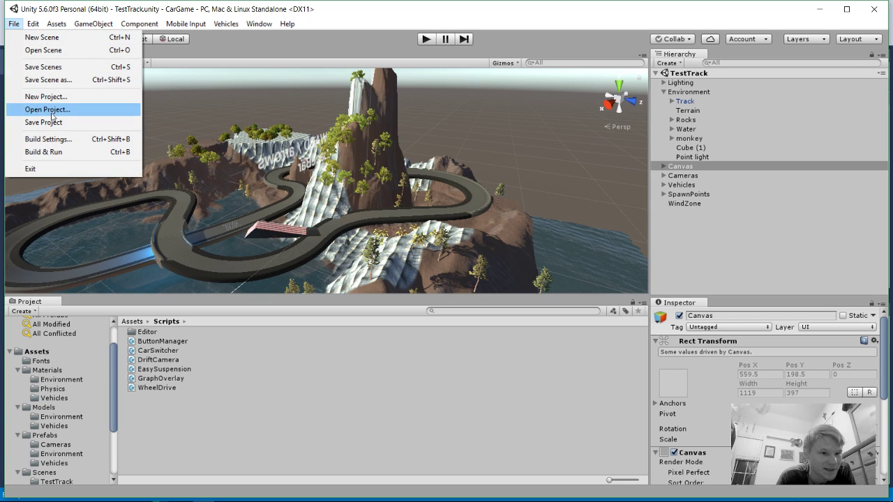
{"action": "left_click", "coordinate": [60, 153]}
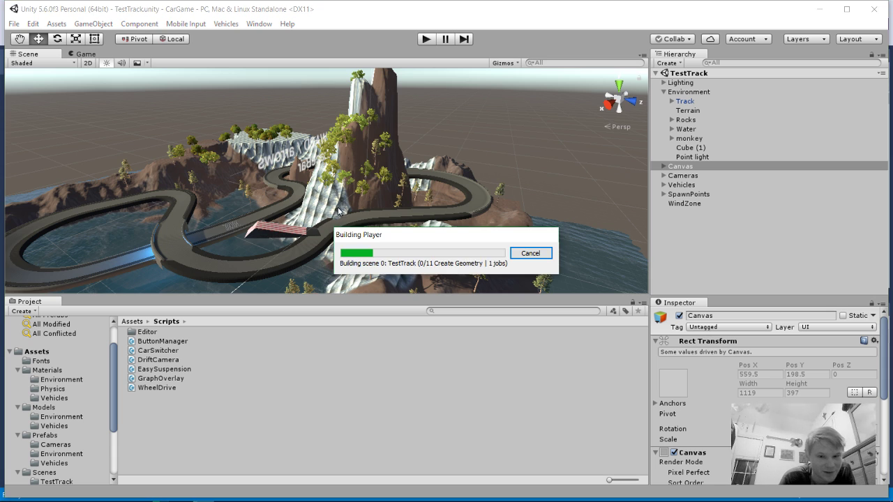
{"action": "left_click_drag", "start_coordinate": [438, 243], "coordinate": [378, 178]}
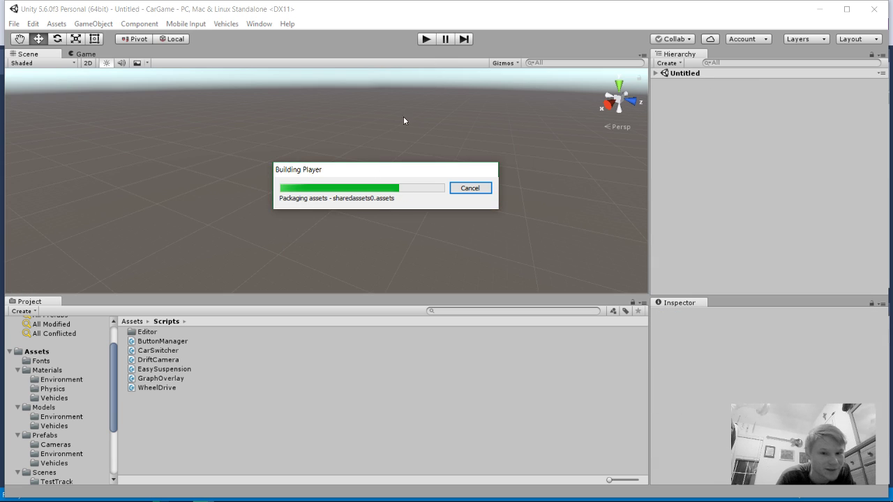
{"action": "mouse_move", "coordinate": [276, 501]}
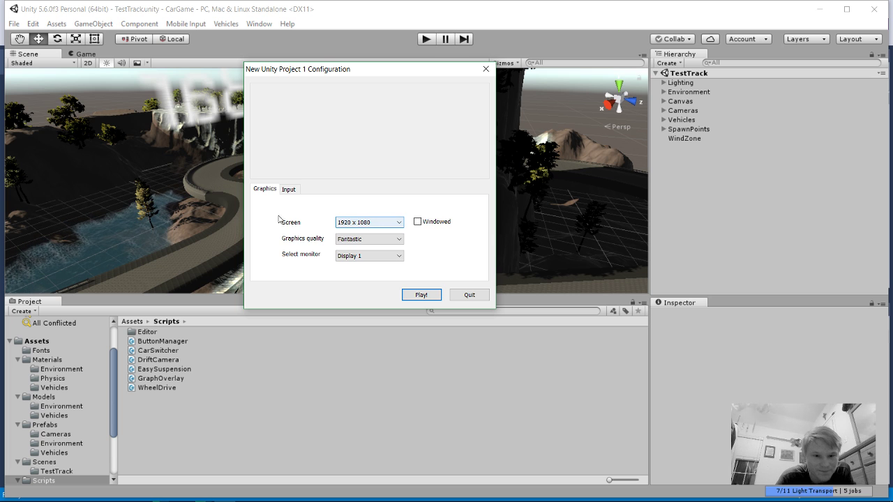
{"action": "left_click", "coordinate": [421, 295]}
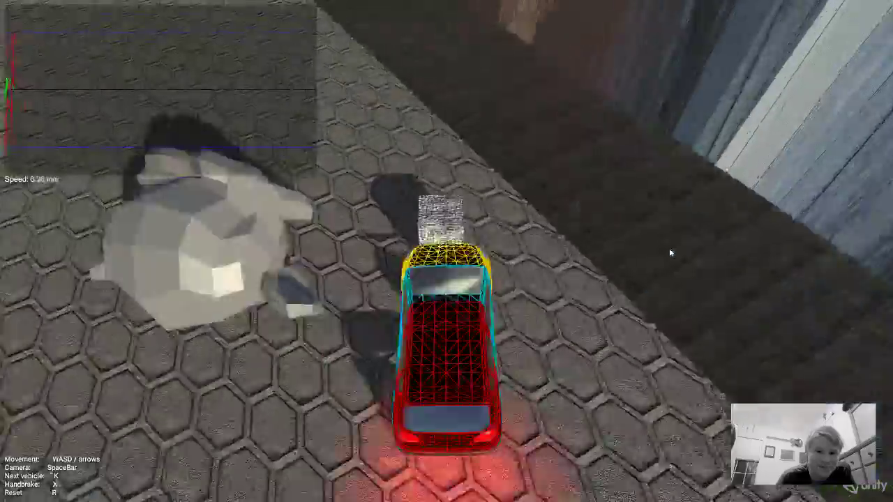
Step: Drive the car past the boulders and along the paved track around the cliffs
{"action": "key", "text": "w"}
{"action": "key", "text": "a"}
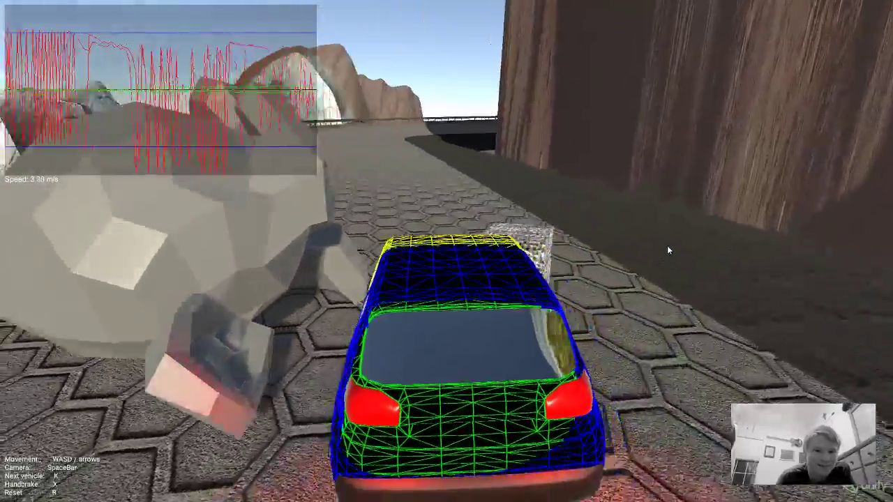
{"action": "key", "text": "d"}
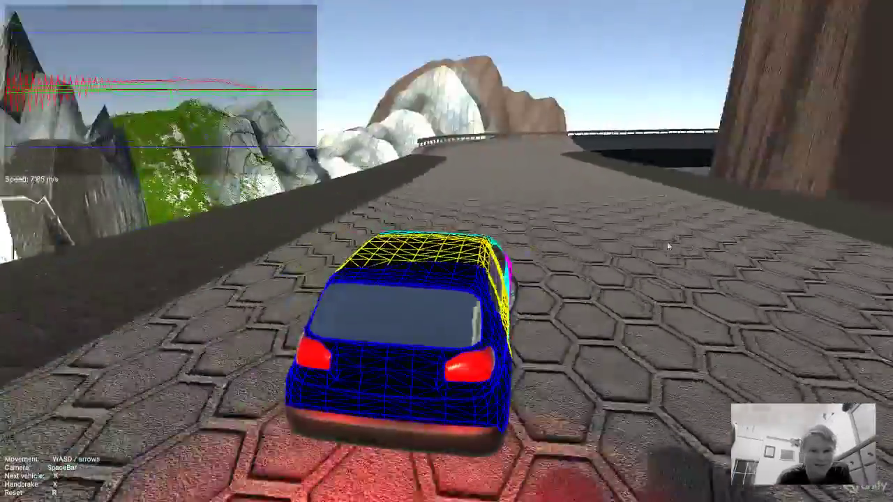
{"action": "key", "text": "d"}
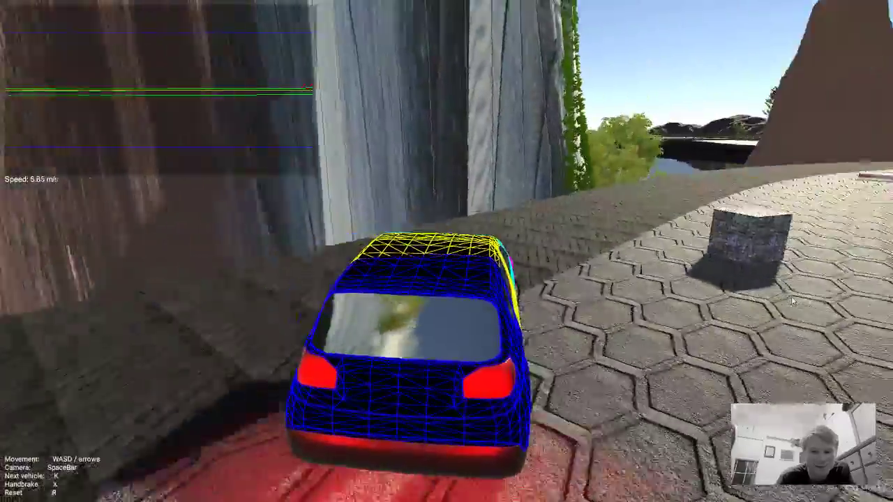
{"action": "key", "text": "w"}
{"action": "key", "text": "w"}
{"action": "key", "text": "d"}
{"action": "key", "text": "a"}
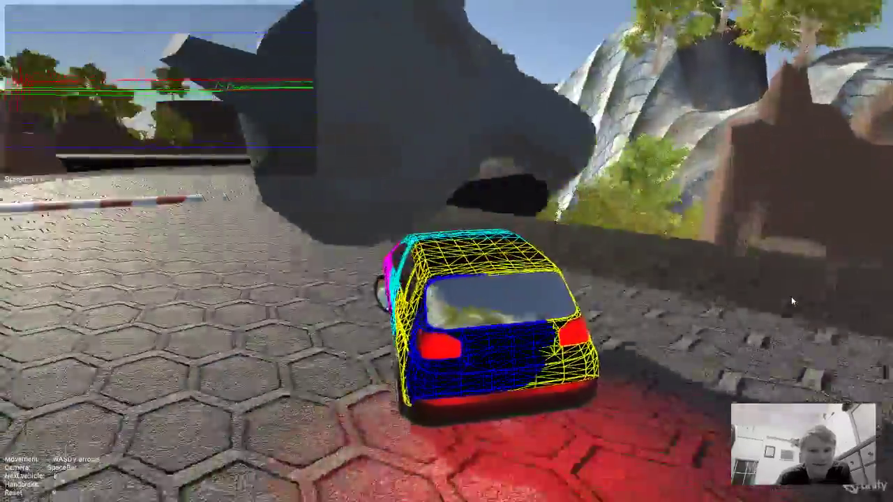
{"action": "key", "text": "d"}
{"action": "key", "text": "w"}
{"action": "key", "text": "d"}
{"action": "key", "text": "a"}
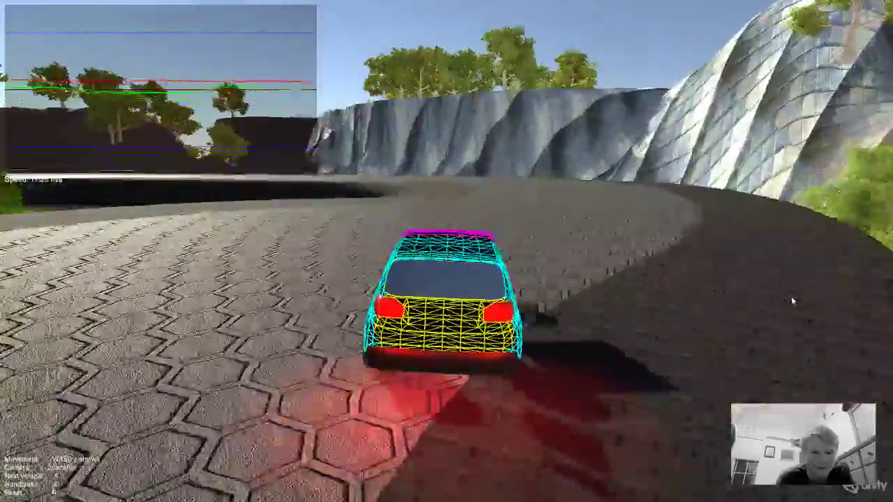
{"action": "key", "text": "d"}
{"action": "key", "text": "a"}
{"action": "key", "text": "w"}
{"action": "key", "text": "a"}
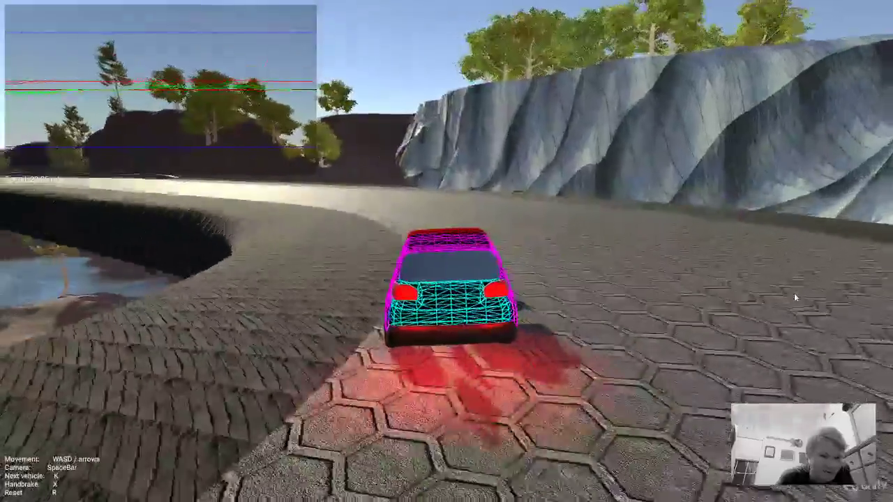
Step: Steer the car off the paved track and drive it at speed across the hilly dirt terrain
{"action": "key", "text": "a"}
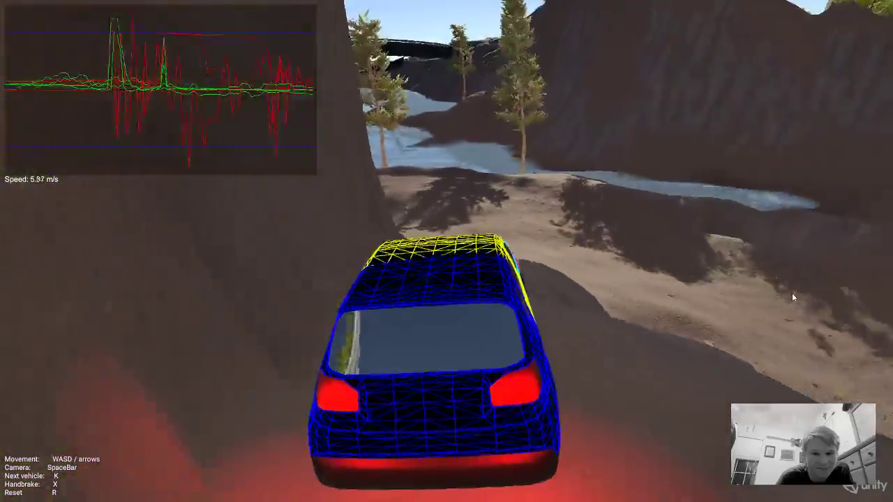
{"action": "key", "text": "w"}
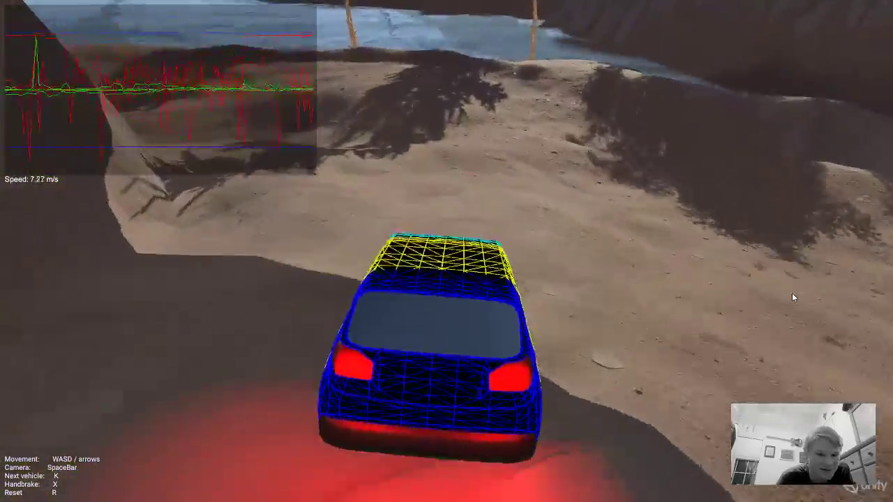
{"action": "key", "text": "a"}
{"action": "key", "text": "w"}
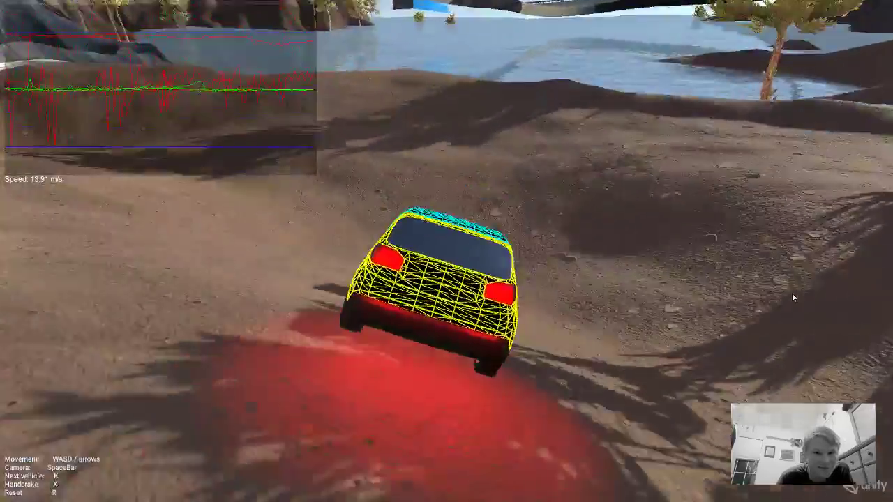
{"action": "key", "text": "w"}
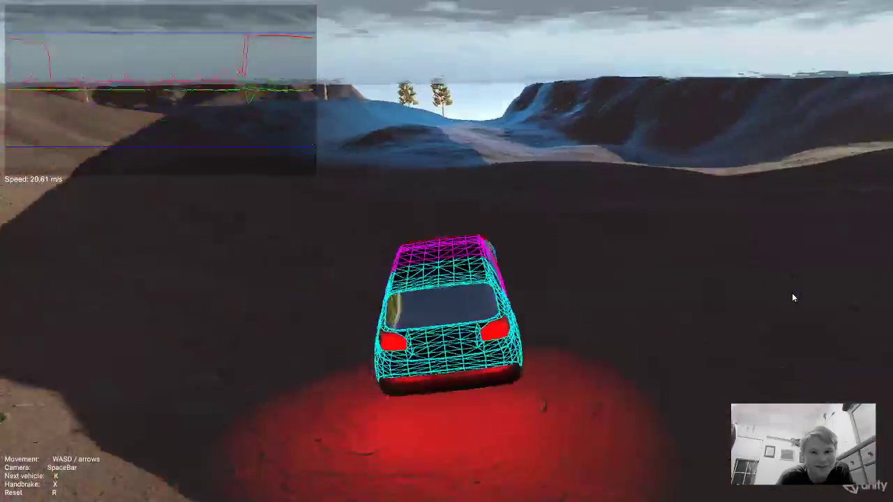
{"action": "key", "text": "w"}
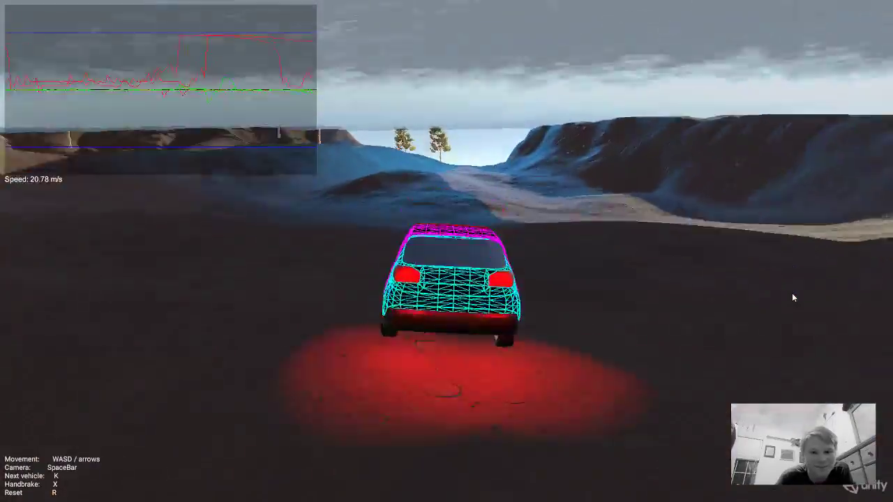
{"action": "key", "text": "w"}
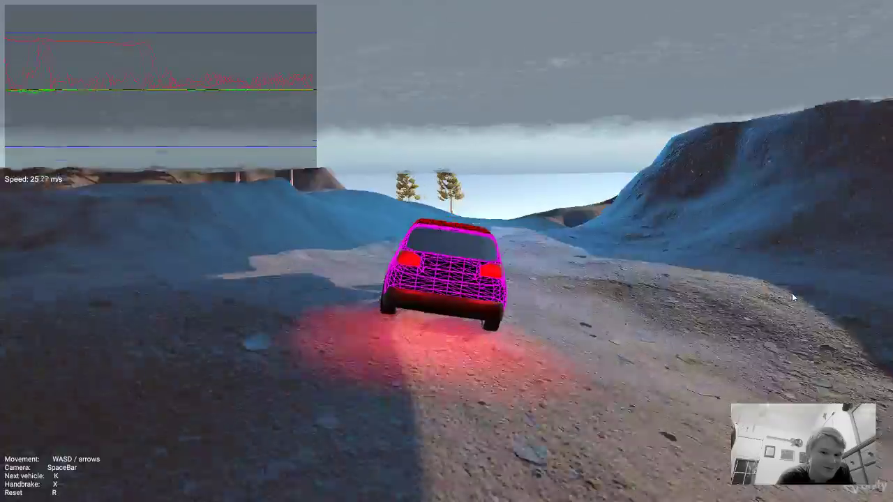
{"action": "key", "text": "w"}
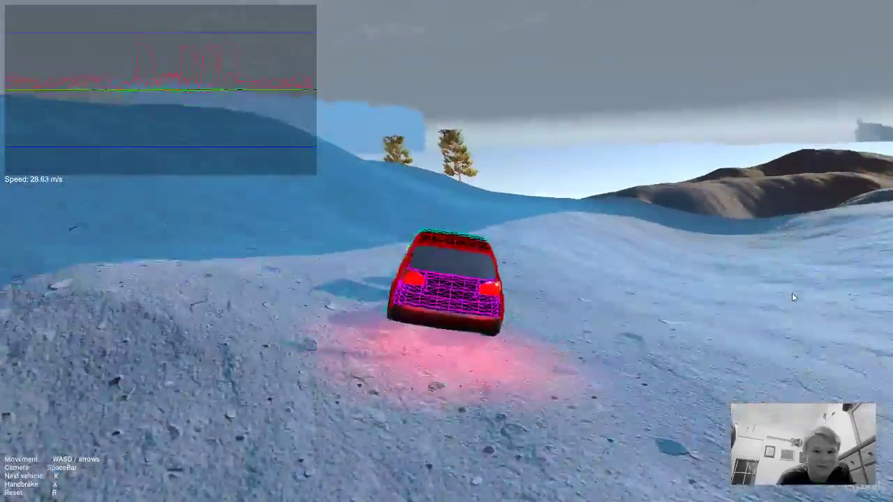
{"action": "key", "text": "d"}
{"action": "key", "text": "w"}
{"action": "key", "text": "a"}
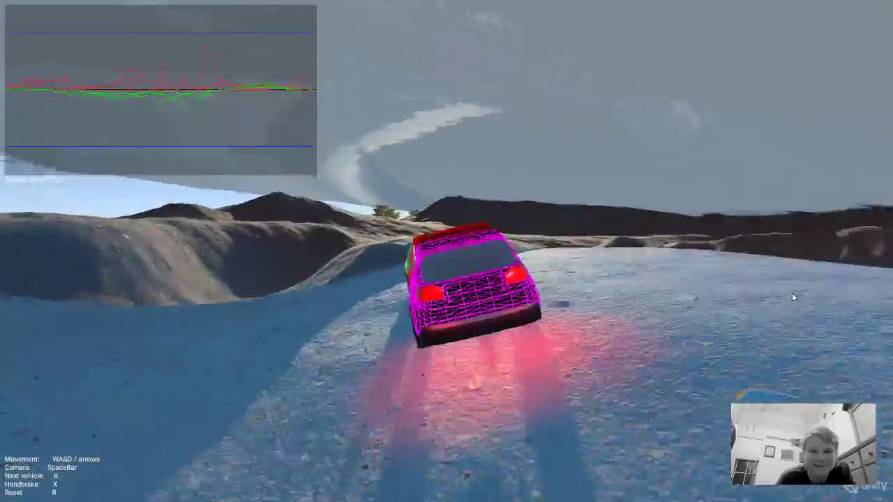
{"action": "key", "text": "d"}
Step: Put the car back on the paved track and drive it around the curve beside the water
{"action": "key", "text": "k"}
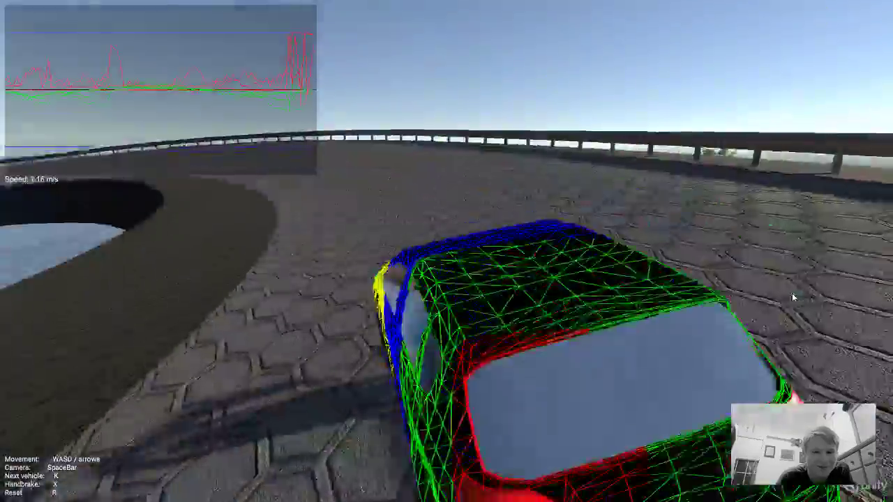
{"action": "key", "text": "w"}
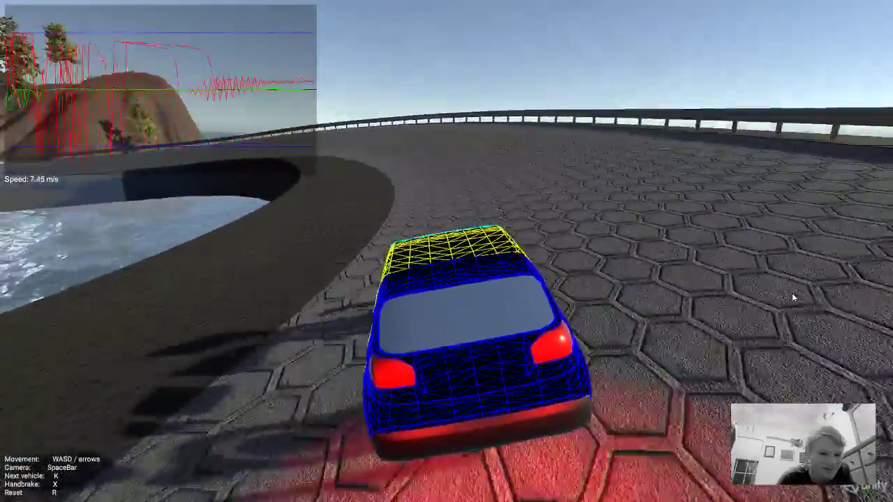
{"action": "key", "text": "a"}
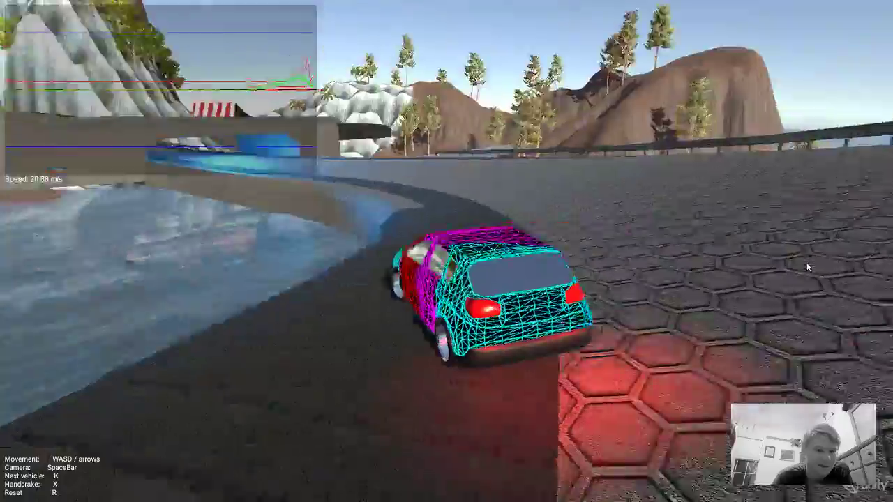
Step: Reset the car onto the paved track and drive it around the waterside curve toward the blue-lit underpass
{"action": "key", "text": "r"}
{"action": "key", "text": "r"}
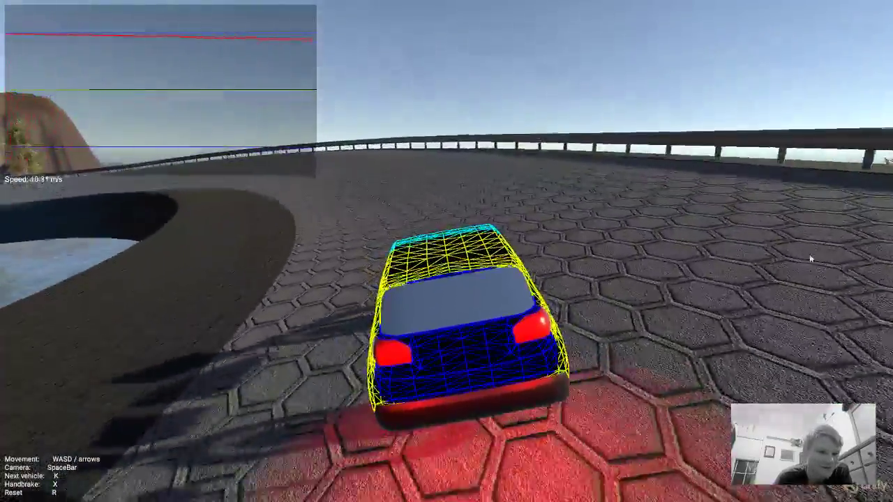
{"action": "key", "text": "w"}
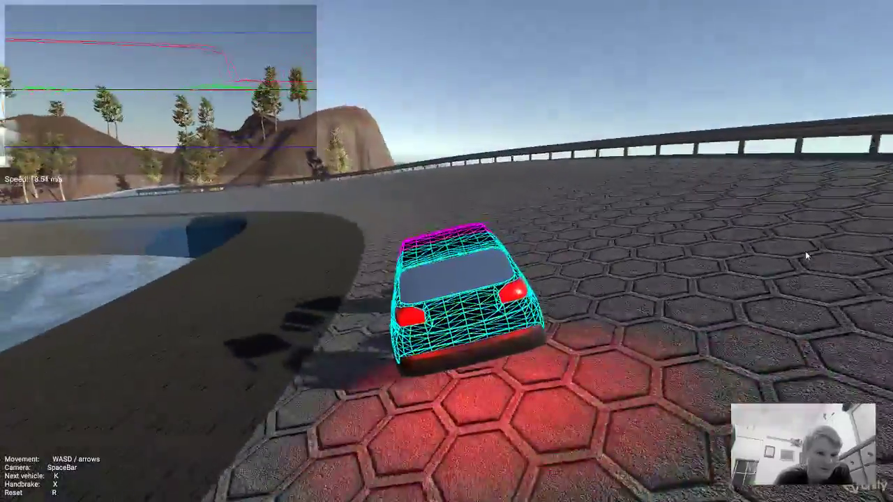
{"action": "key", "text": "w"}
{"action": "key", "text": "a"}
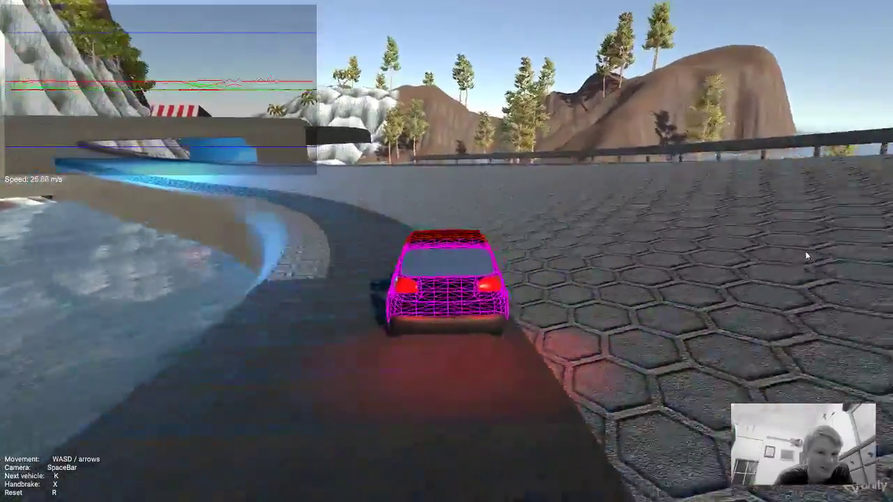
{"action": "key", "text": "a"}
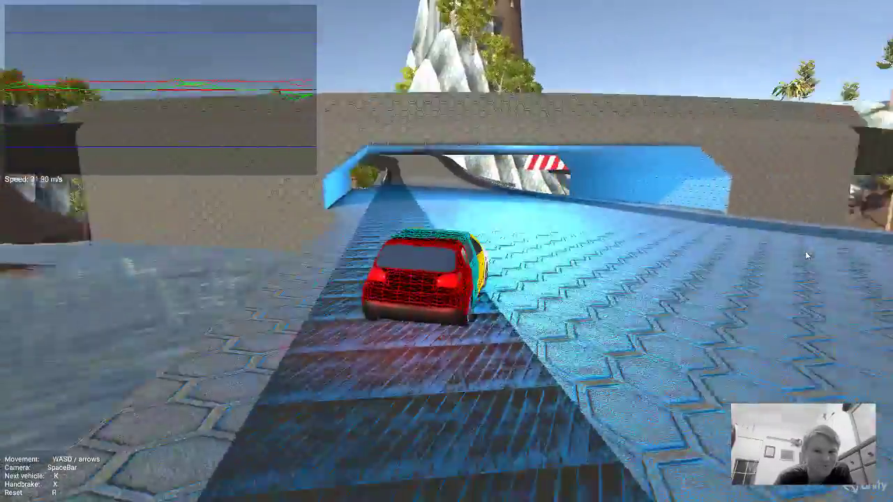
Step: Drive the car through the blue-lit underpass, up the climb beside the white cliff and around the bend, braking for it
{"action": "key", "text": "w"}
{"action": "key", "text": "d"}
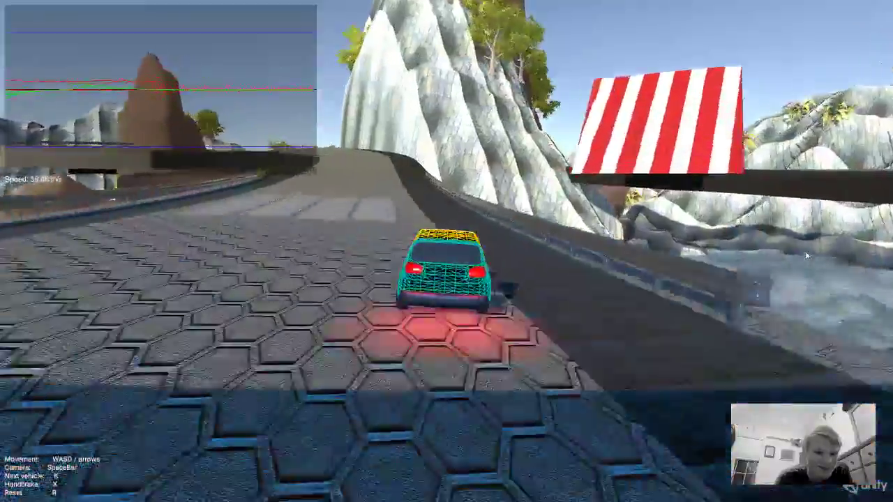
{"action": "key", "text": "w"}
{"action": "key", "text": "a"}
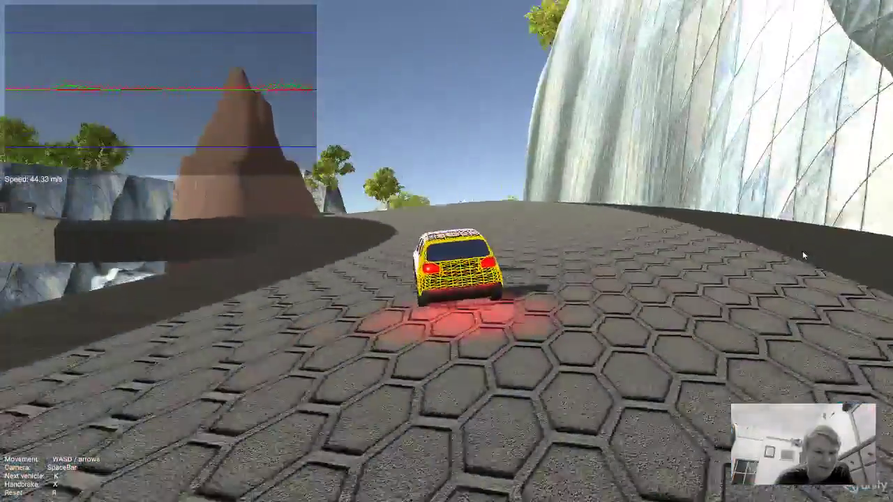
{"action": "key", "text": "s"}
{"action": "key", "text": "a"}
{"action": "key", "text": "d"}
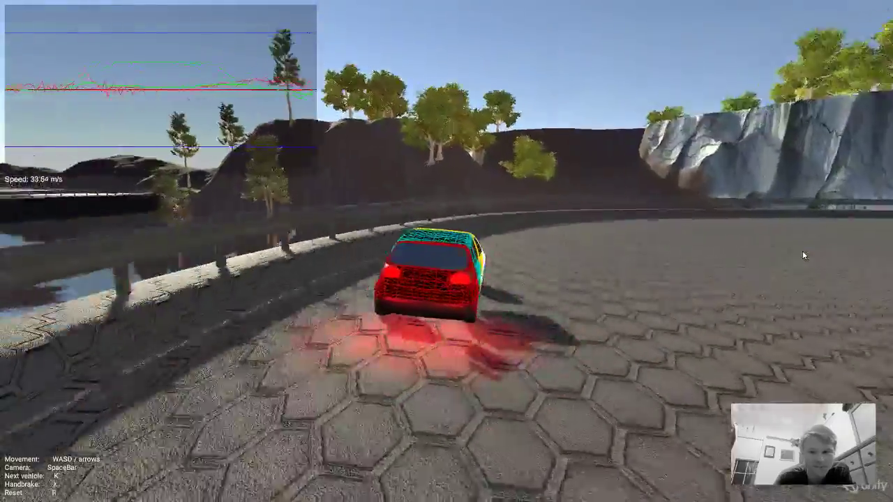
Step: Steer the car around the right-hand bend along the grey cliffs and brake near the small red-and-white ramp
{"action": "key", "text": "d"}
{"action": "key", "text": "w"}
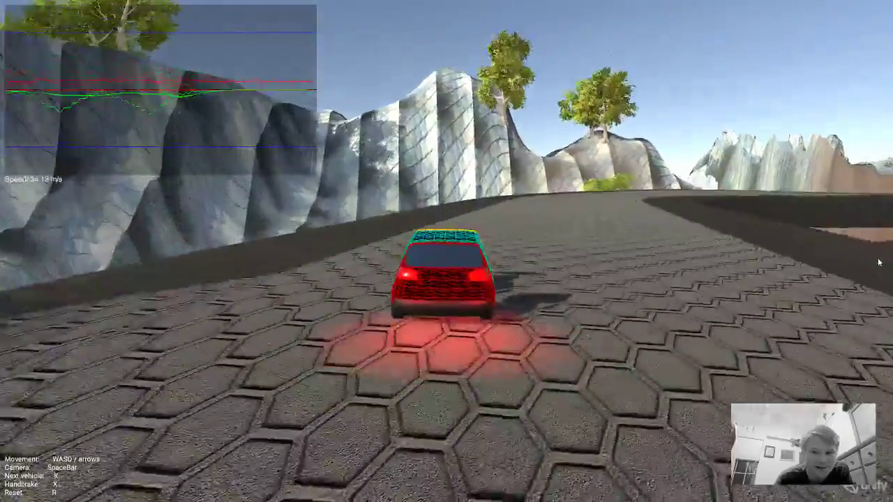
{"action": "key", "text": "w"}
{"action": "key", "text": "d"}
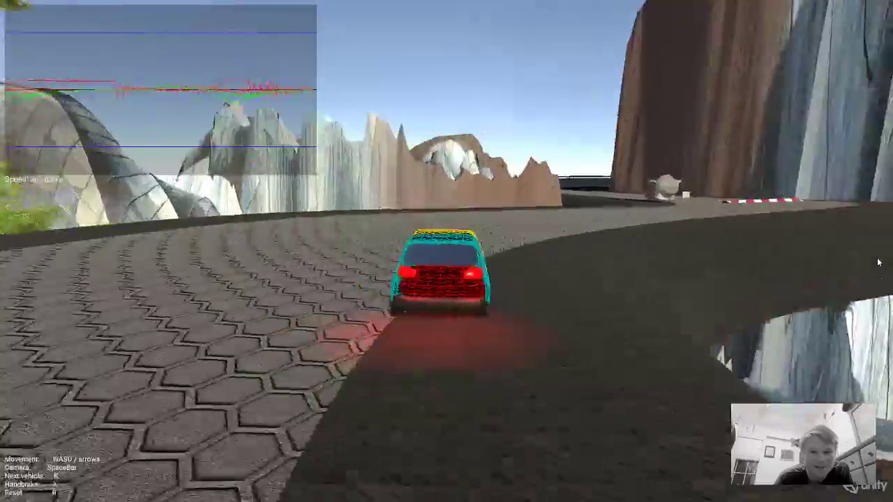
{"action": "key", "text": "s"}
{"action": "key", "text": "d"}
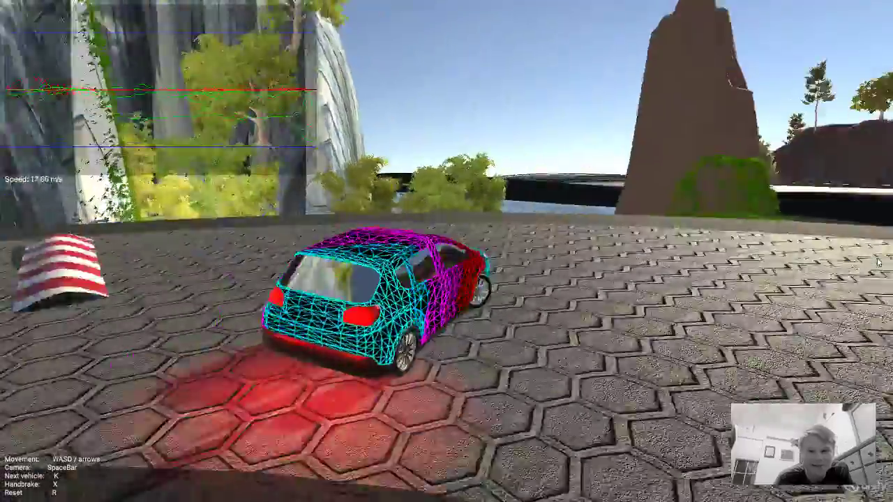
Step: Take the cliffside bend again at lower speed and drive the car up to the large boulder
{"action": "key", "text": "d"}
{"action": "key", "text": "w"}
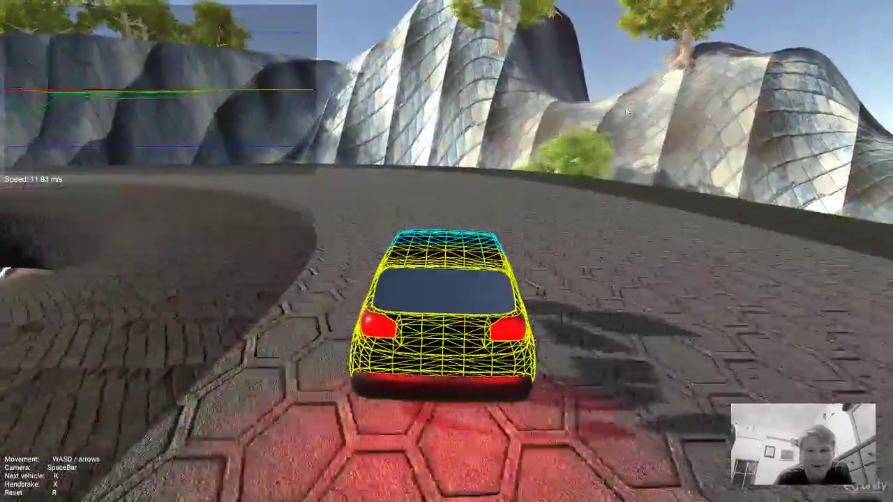
{"action": "key", "text": "d"}
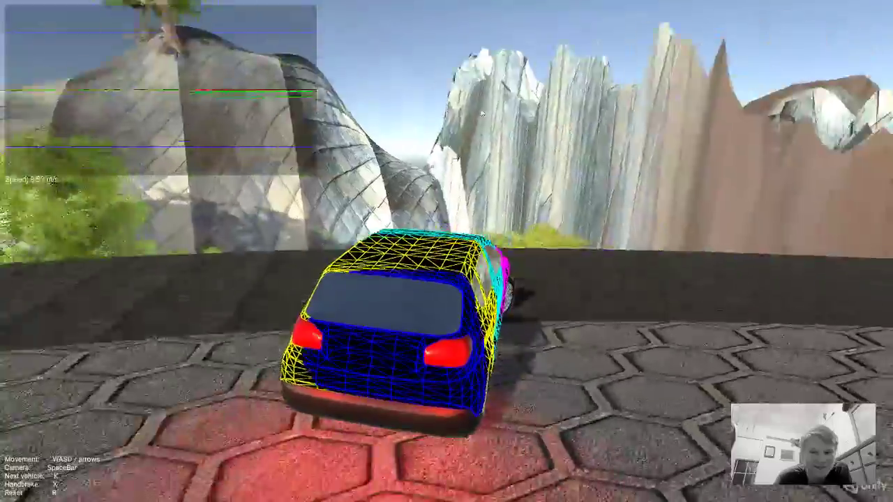
{"action": "key", "text": "d"}
{"action": "key", "text": "w"}
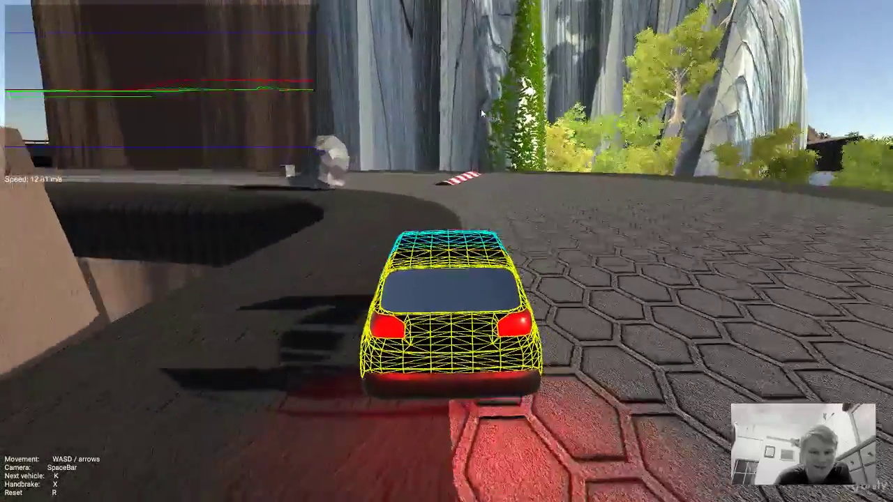
{"action": "key", "text": "a"}
{"action": "key", "text": "d"}
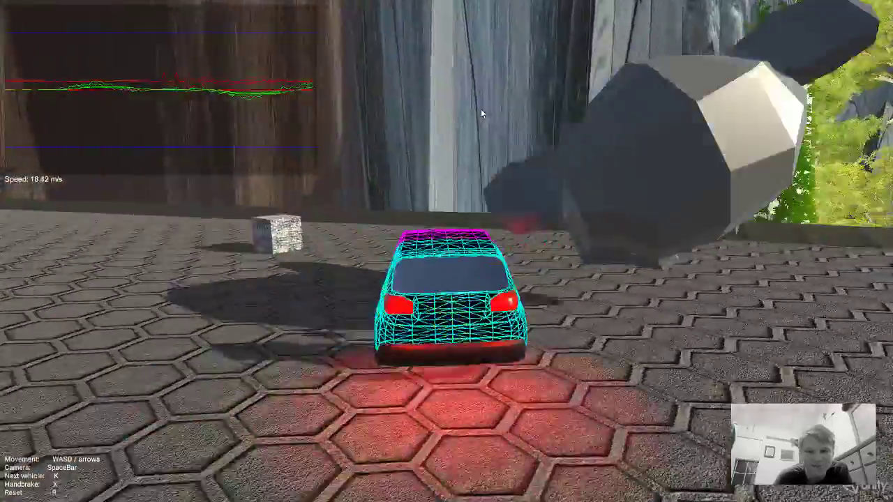
Step: Drive the car past the boulder and along the green hillside into the shaded, guard-railed right-hand curve
{"action": "key", "text": "a"}
{"action": "key", "text": "d"}
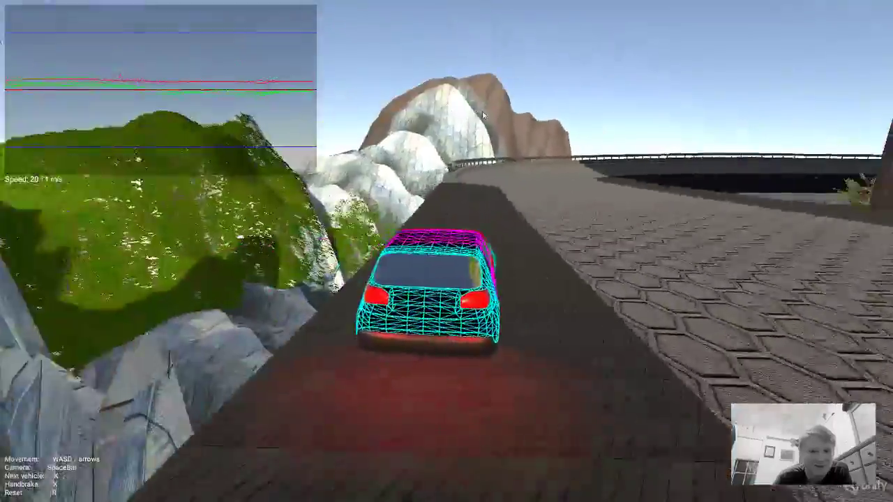
{"action": "key", "text": "d"}
{"action": "key", "text": "a"}
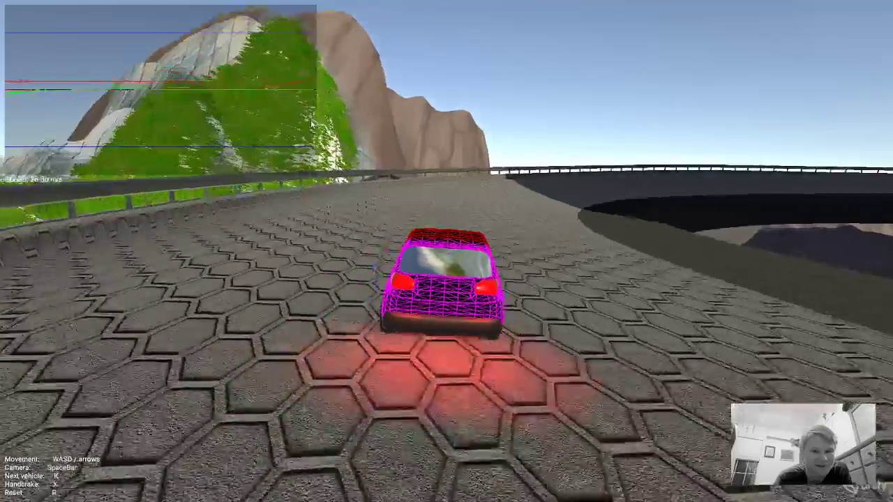
{"action": "key", "text": "d"}
{"action": "key", "text": "a"}
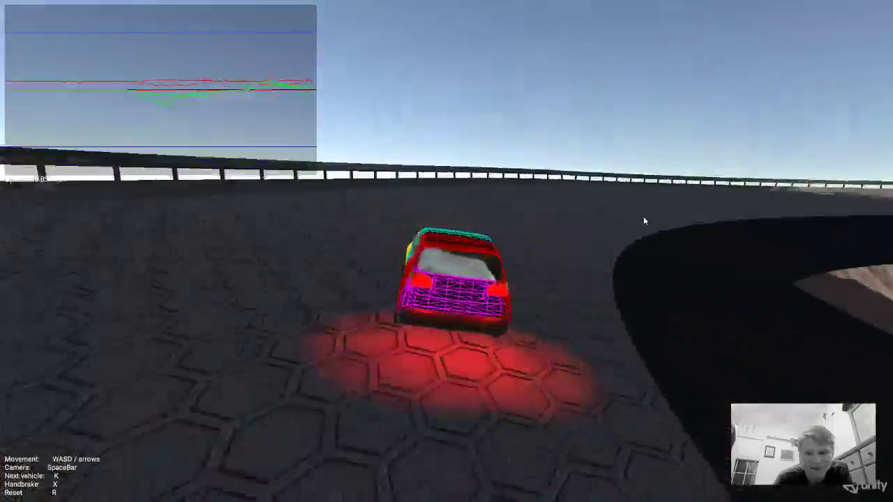
{"action": "key", "text": "d"}
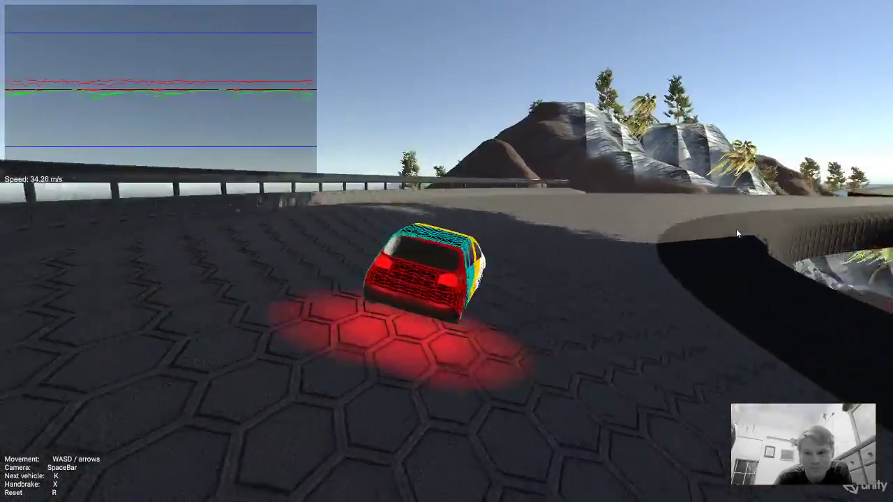
Step: Drive the car out of the shaded curve and down the sunlit track between the rocks and the water
{"action": "key", "text": "d"}
{"action": "key", "text": "a"}
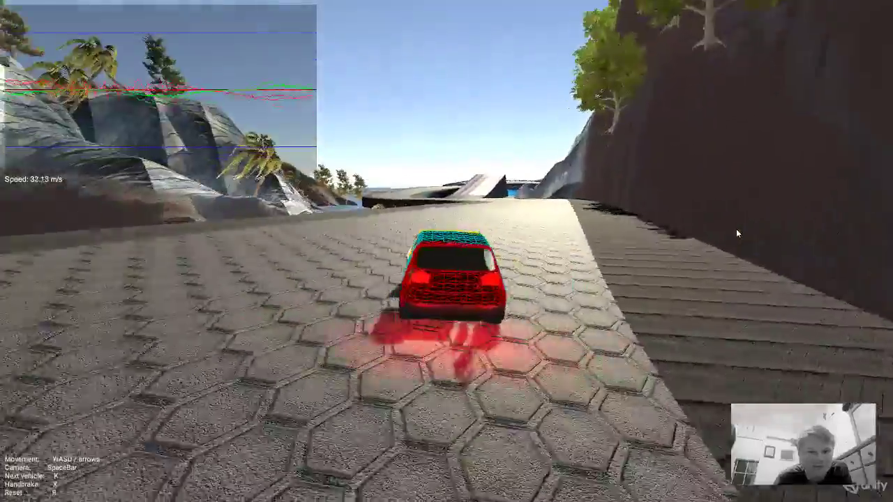
{"action": "key", "text": "d"}
{"action": "key", "text": "a"}
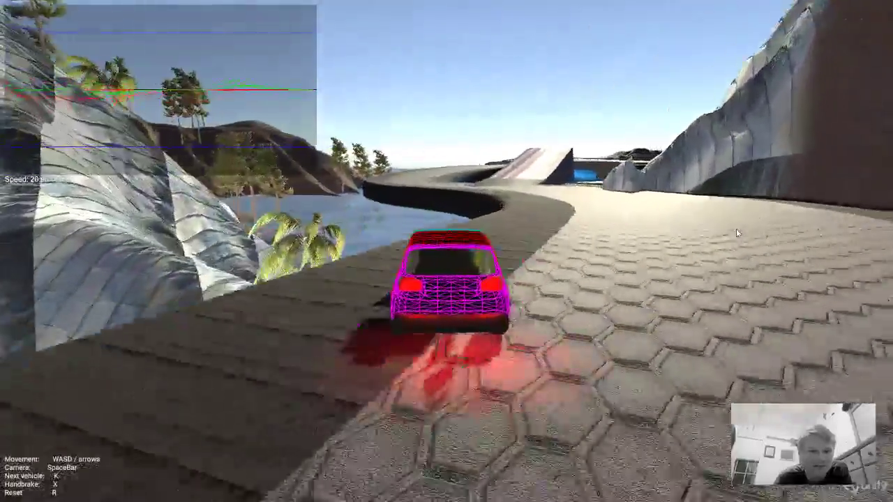
{"action": "key", "text": "d"}
{"action": "key", "text": "a"}
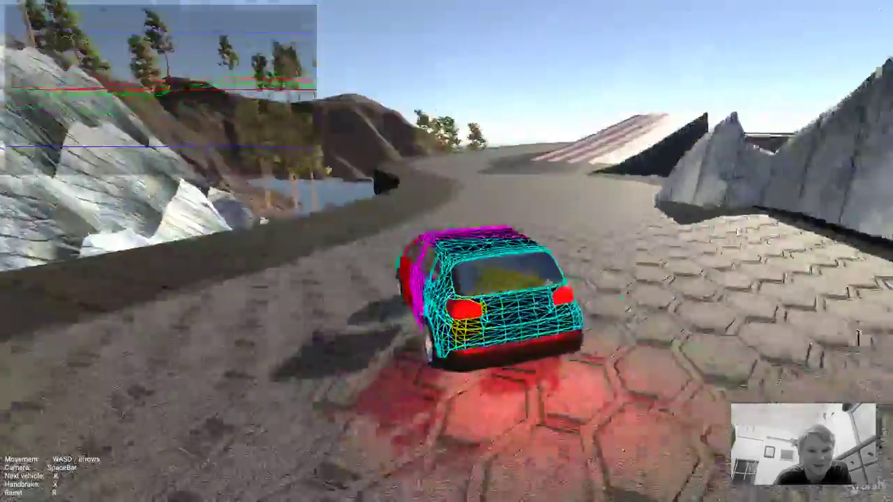
Step: Line the car up with the large red-and-white striped ramp and drive at it
{"action": "key", "text": "d"}
{"action": "key", "text": "a"}
{"action": "key", "text": "d"}
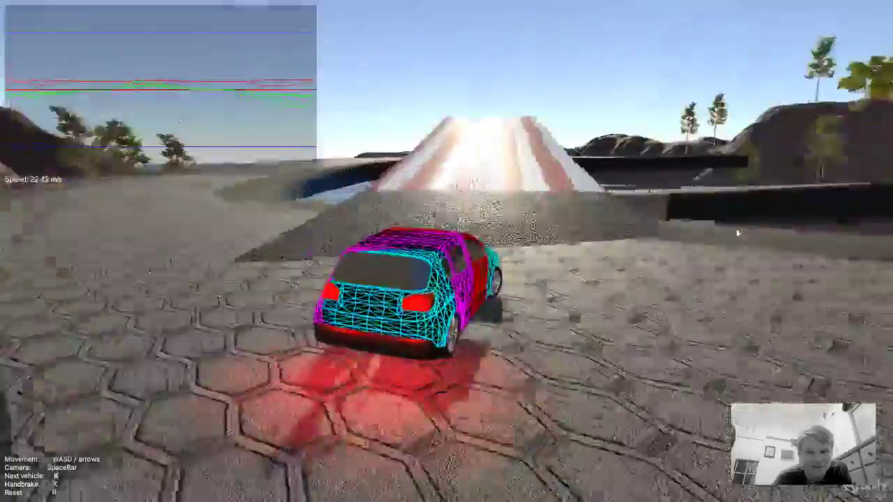
{"action": "key", "text": "a"}
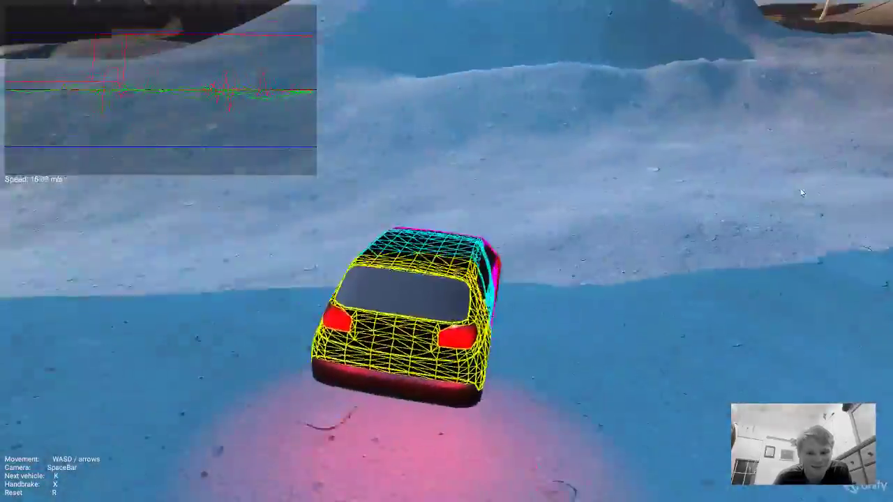
Step: Reset the car to the paved track and drive it around the long guard-railed left-hand curve above the water
{"action": "key", "text": "r"}
{"action": "key", "text": "w"}
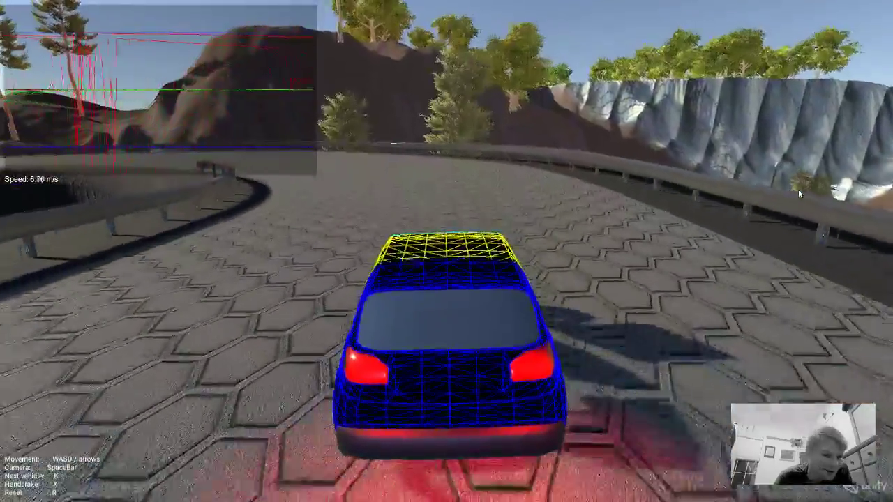
{"action": "key", "text": "a"}
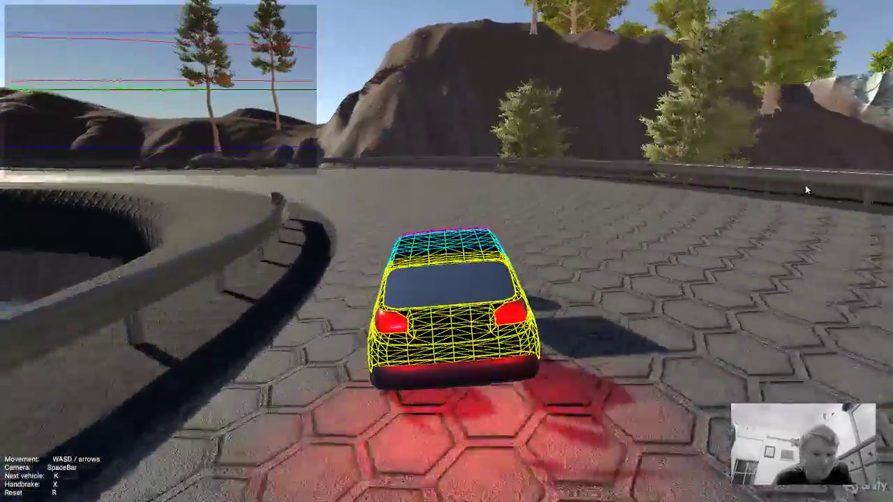
{"action": "key", "text": "a"}
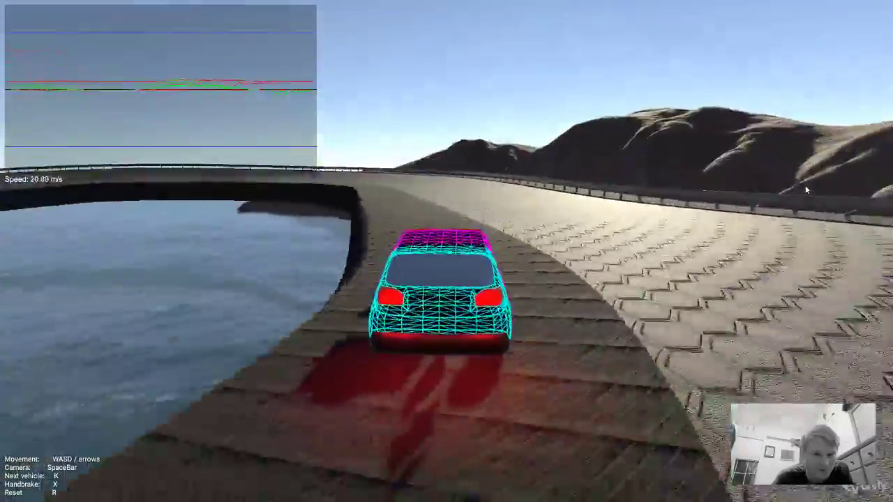
{"action": "key", "text": "w"}
{"action": "key", "text": "a"}
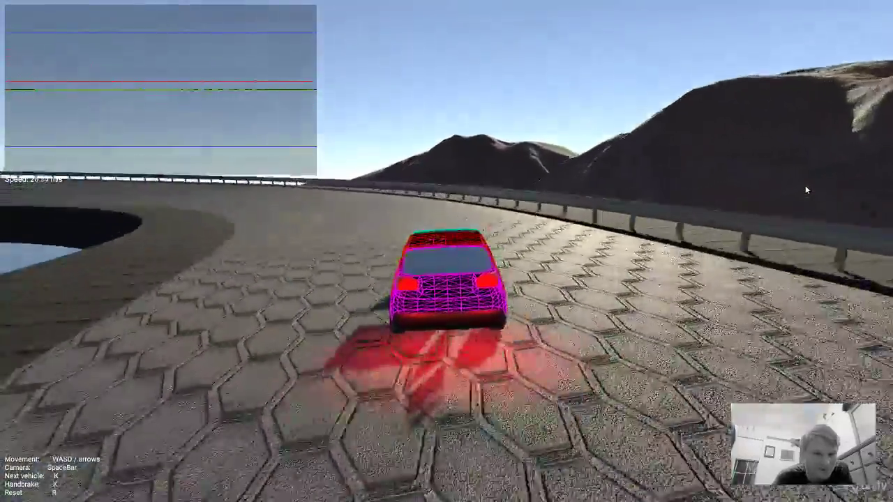
{"action": "key", "text": "a"}
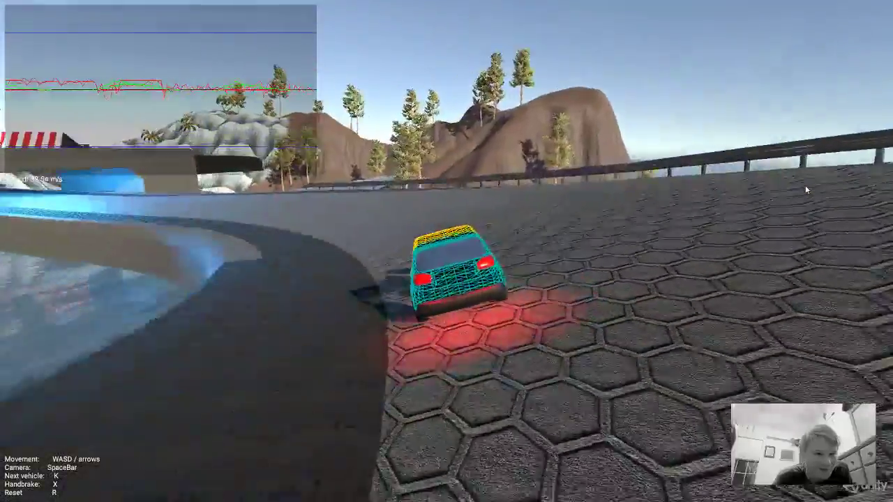
Step: Drive the car at high speed through the blue-lit underpass and over the speed bumps toward the white cliff
{"action": "key", "text": "a"}
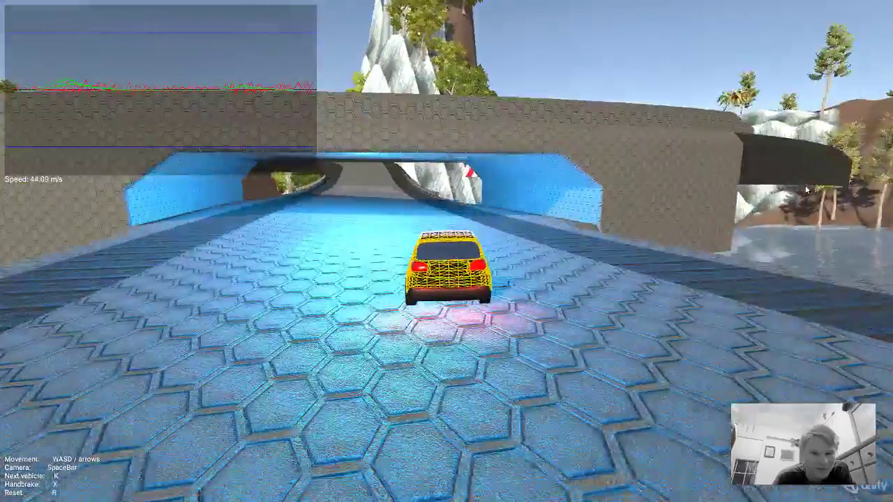
{"action": "key", "text": "d"}
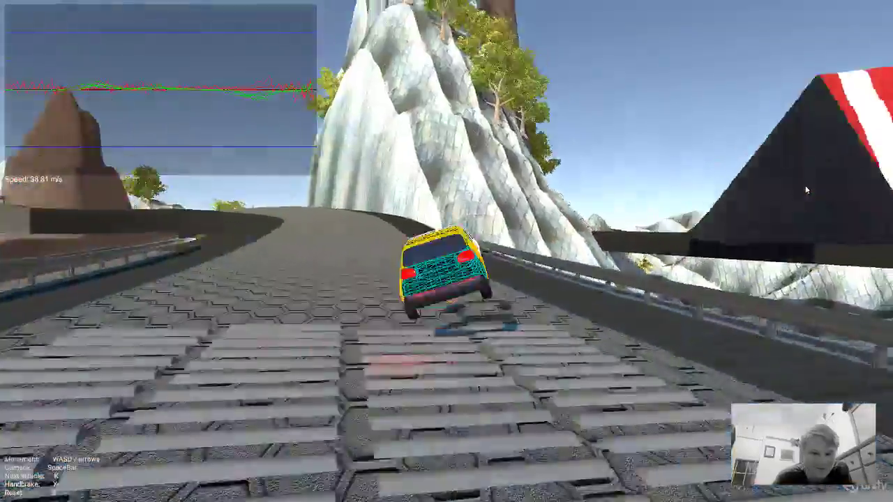
{"action": "key", "text": "a"}
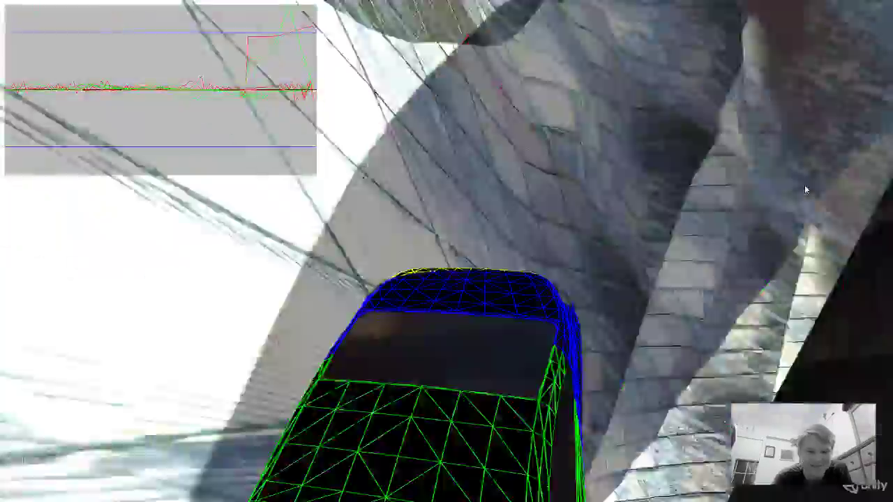
Step: Reset the car onto the track beside the white cliff and steer it uphill toward the brown rock spire
{"action": "key", "text": "r"}
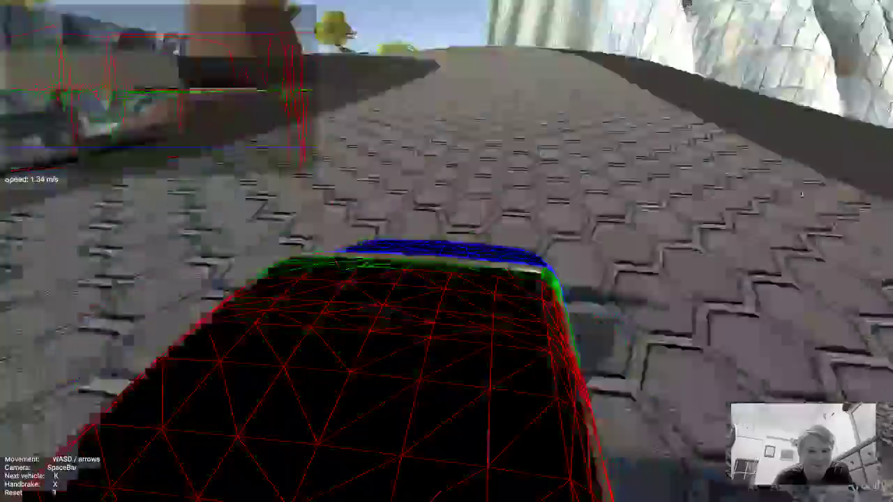
{"action": "key", "text": "w"}
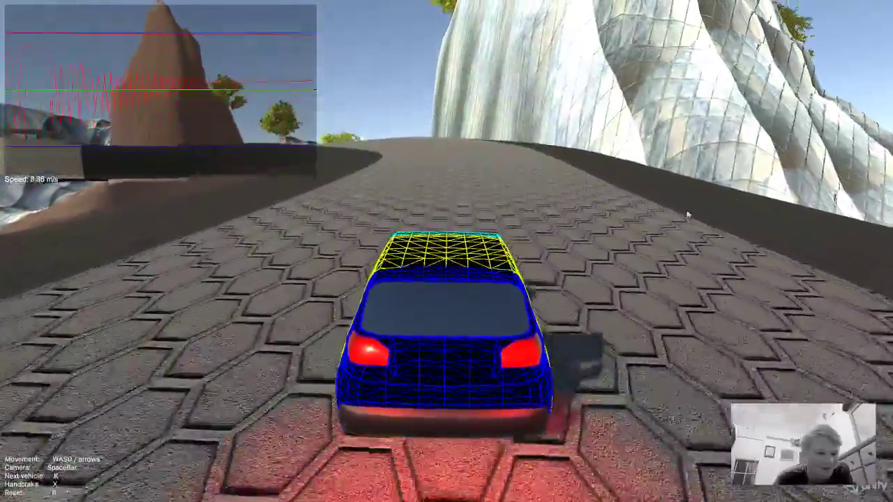
{"action": "key", "text": "a"}
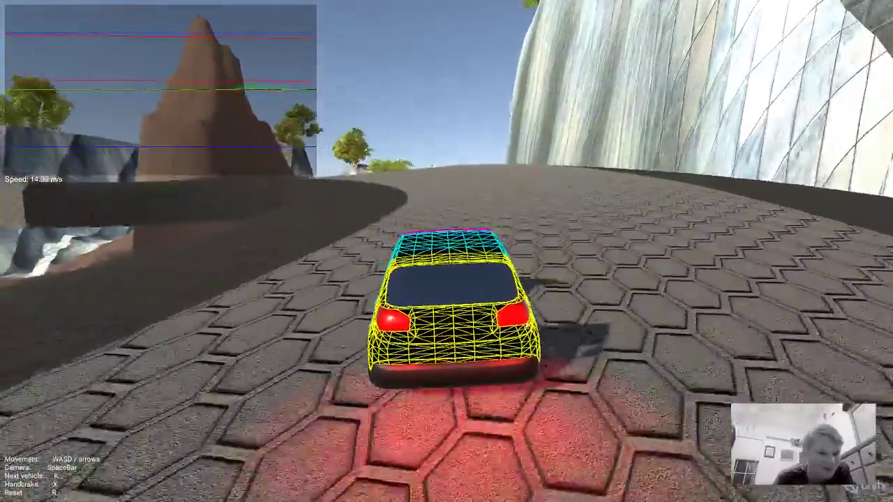
{"action": "key", "text": "a"}
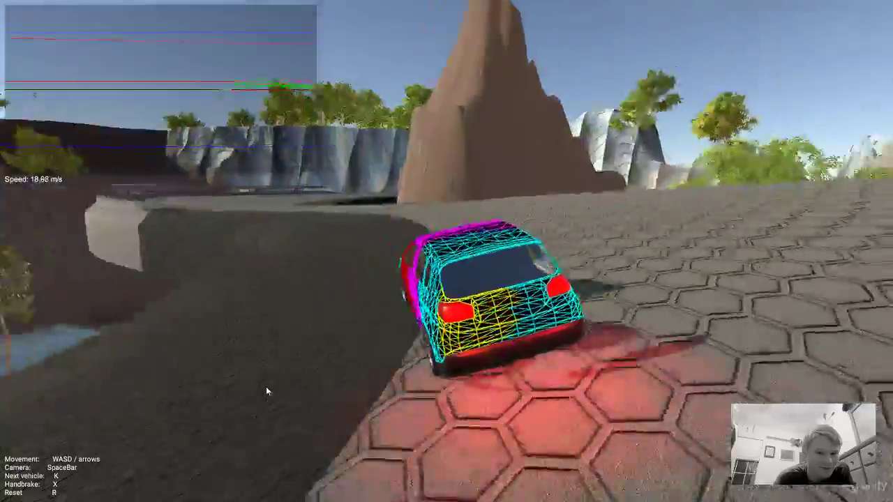
Step: Drive the car past the brown rock spire and around the right-hand bends beside the white cliffs
{"action": "key", "text": "w"}
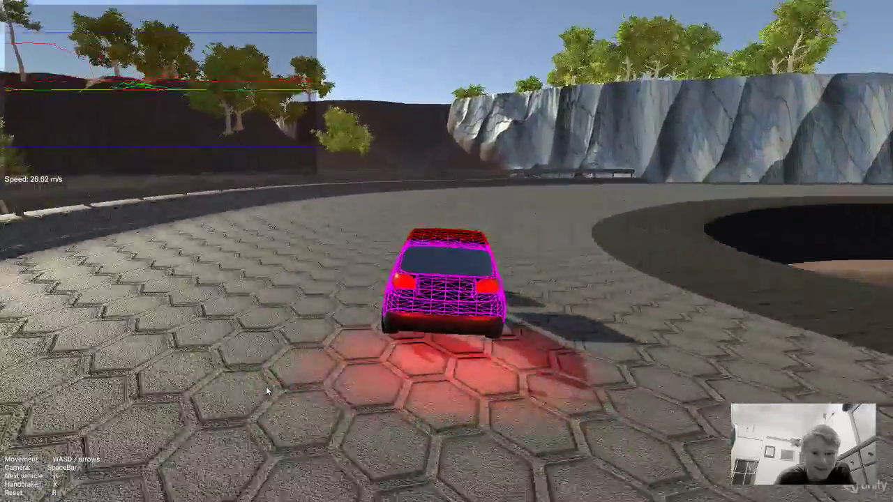
{"action": "key", "text": "d"}
{"action": "key", "text": "d"}
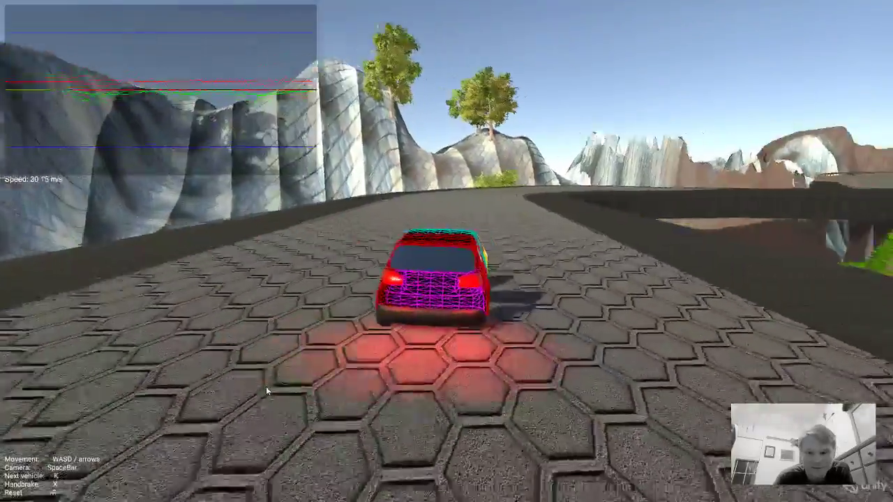
{"action": "key", "text": "d"}
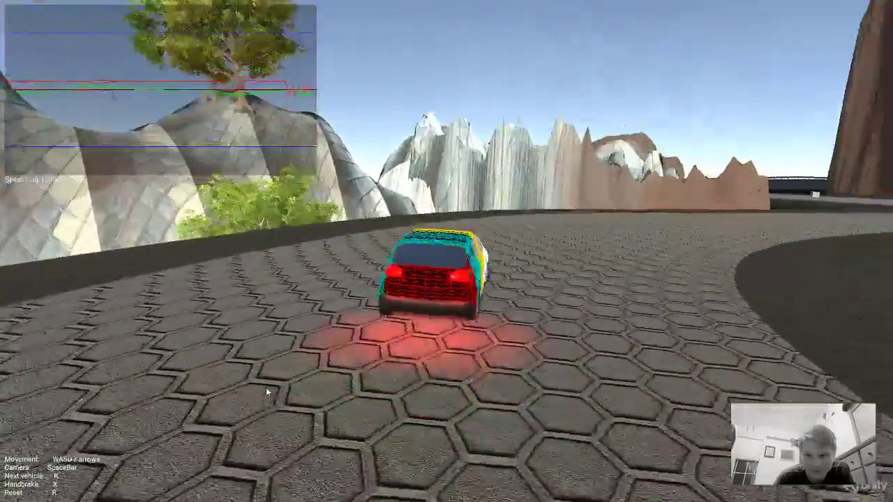
{"action": "key", "text": "a"}
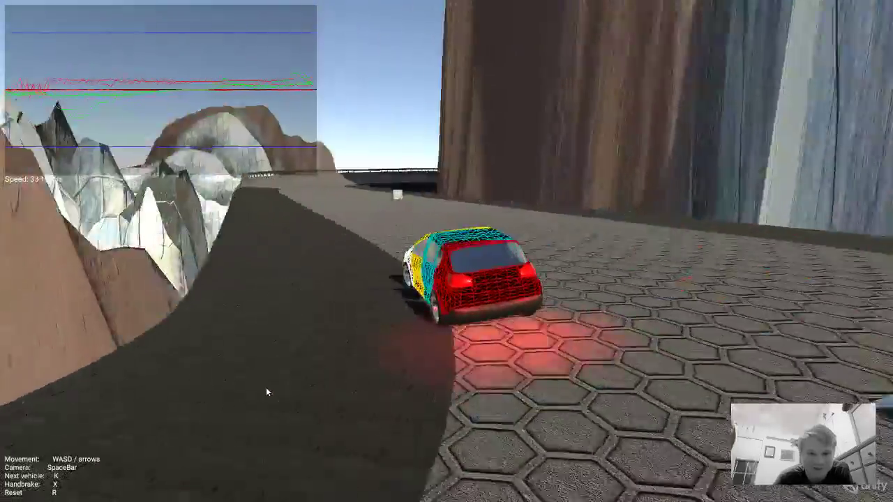
Step: Keep the car on the pavement through the long guard-railed right-hand curve past the green hillside
{"action": "key", "text": "d"}
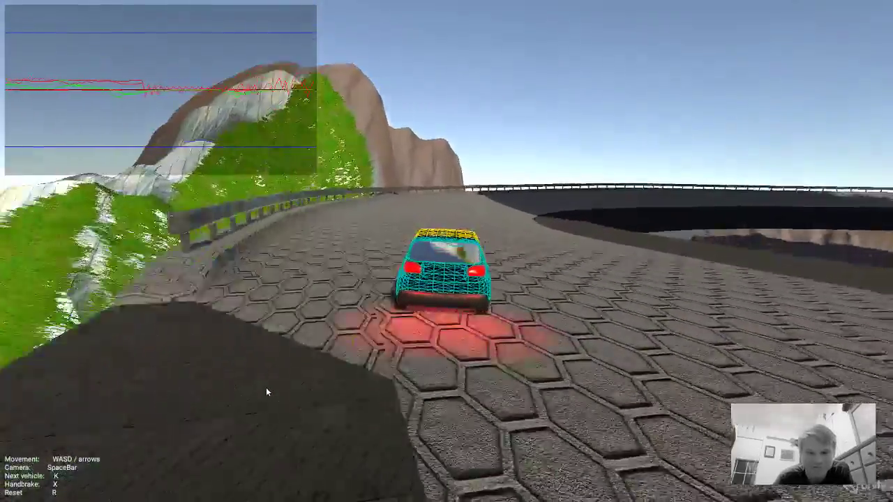
{"action": "key", "text": "d"}
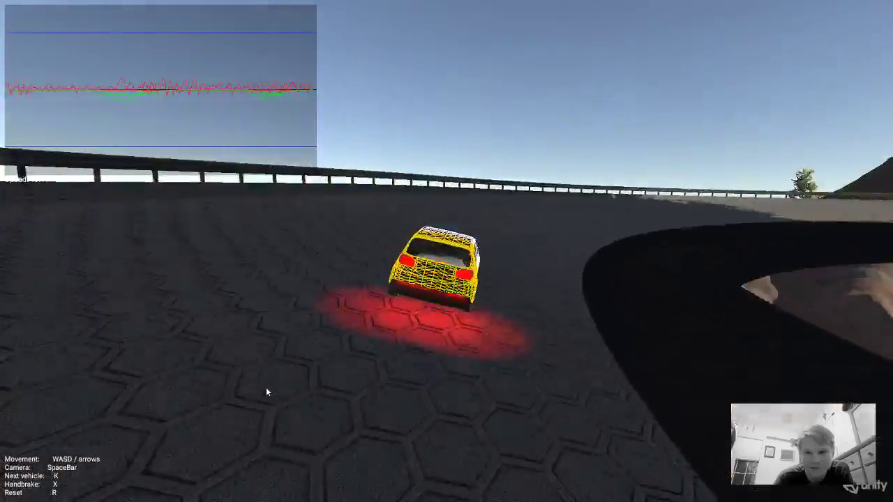
{"action": "key", "text": "d"}
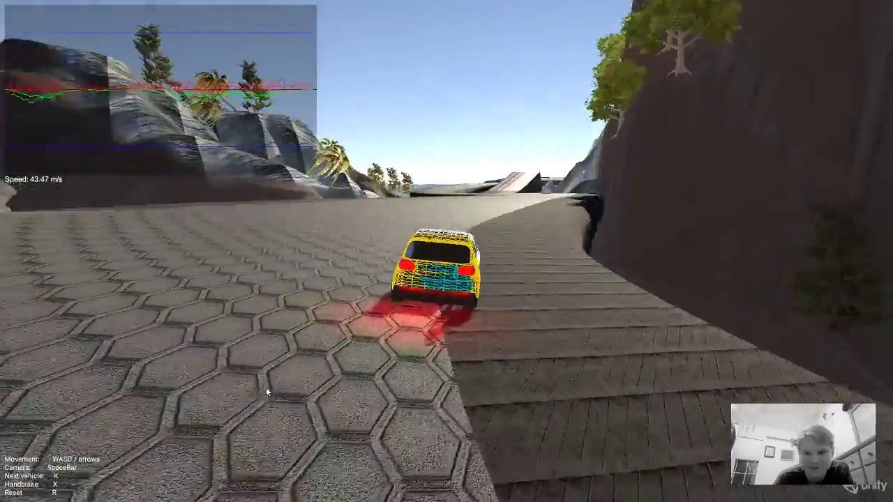
Step: Drive the car toward the red-and-white striped ramp, and steer it left over the blue-shaded rocky terrain off the track
{"action": "key", "text": "a"}
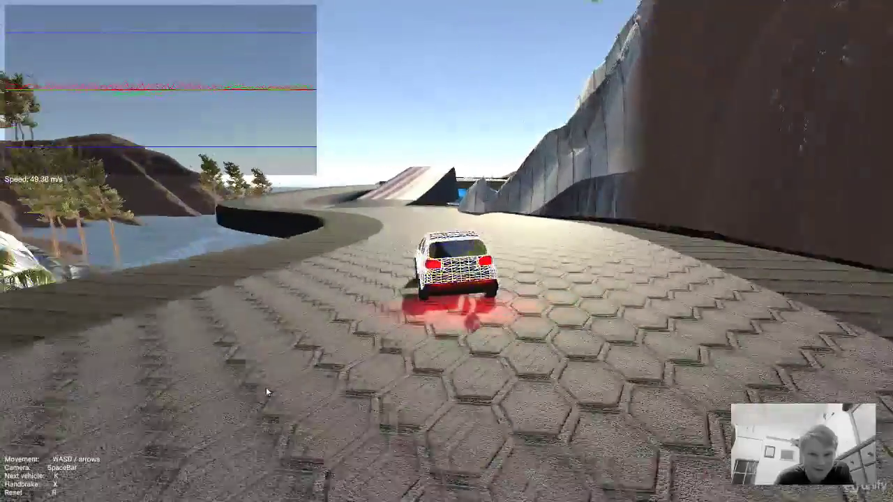
{"action": "key", "text": "d"}
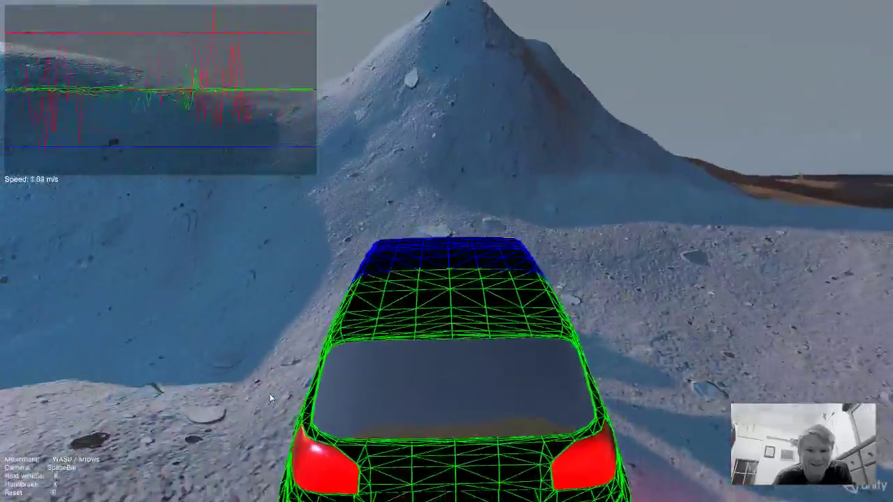
{"action": "key", "text": "w"}
{"action": "key", "text": "a"}
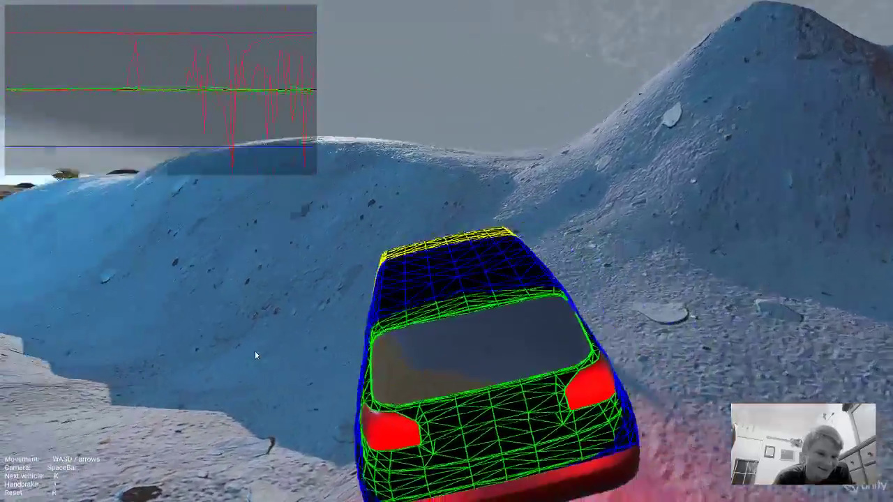
Step: Close the running game build and return to the TestTrack scene in the Unity editor
{"action": "key", "text": "super+Tab"}
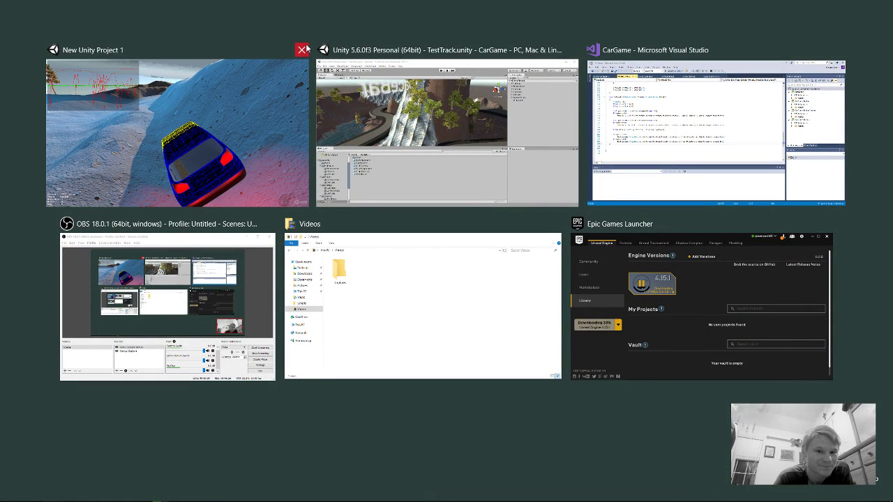
{"action": "left_click", "coordinate": [305, 50]}
{"action": "left_click", "coordinate": [278, 98]}
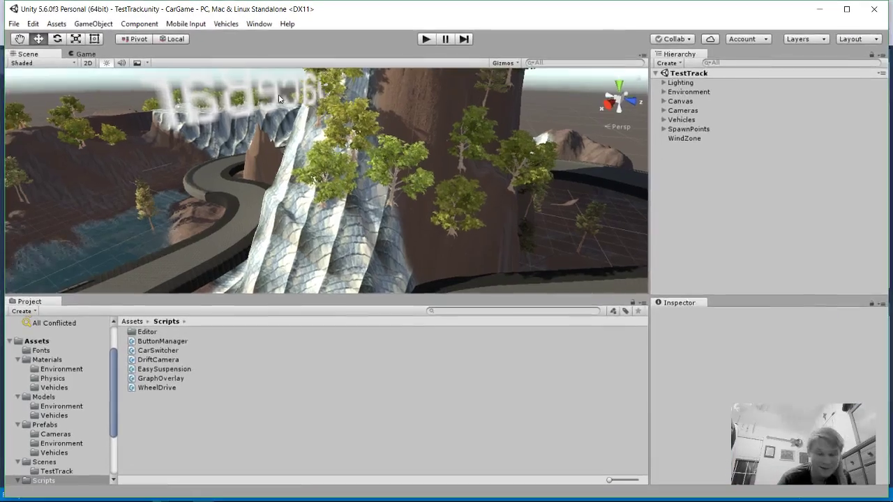
Step: Examine the overall TestTrack layout in the Scene view, from the central cliffs out to the whole island and water
{"action": "scroll", "coordinate": [351, 124], "scroll_direction": "down", "scroll_amount": 10}
{"action": "scroll", "coordinate": [351, 144], "scroll_direction": "up", "scroll_amount": 9}
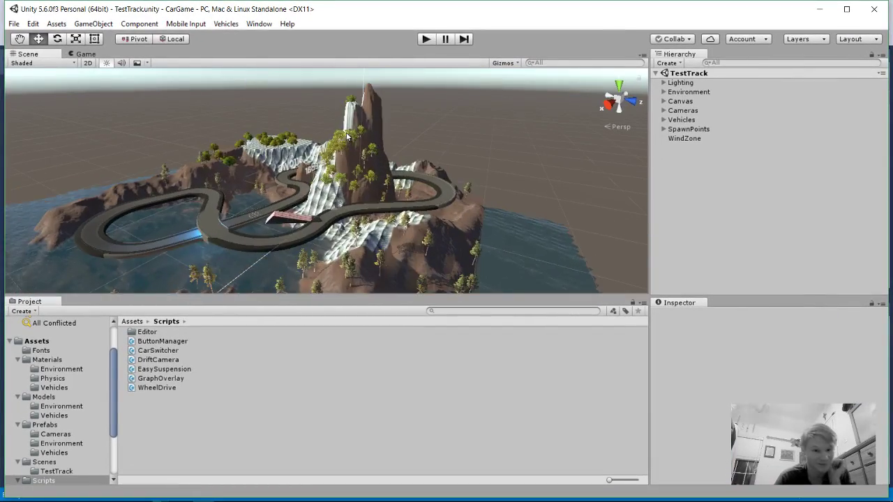
{"action": "scroll", "coordinate": [351, 145], "scroll_direction": "down", "scroll_amount": 3}
{"action": "scroll", "coordinate": [347, 143], "scroll_direction": "up", "scroll_amount": 4}
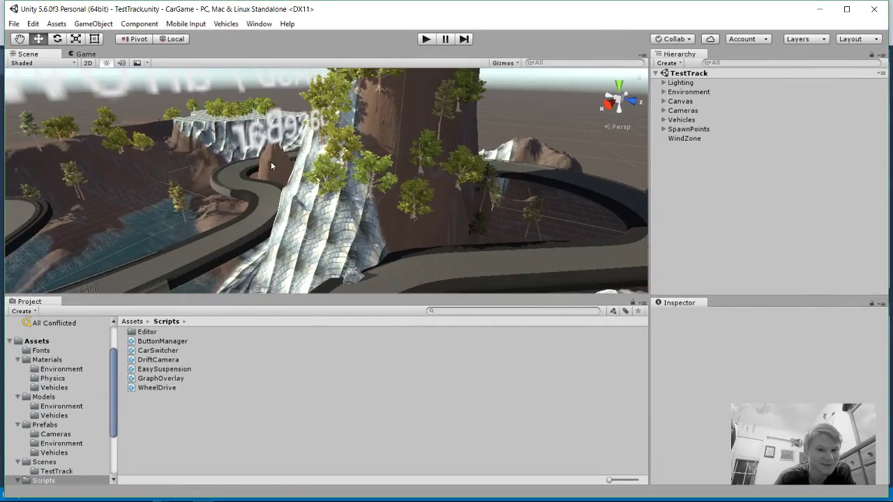
{"action": "middle_click_drag", "start_coordinate": [272, 164], "coordinate": [419, 143]}
{"action": "scroll", "coordinate": [488, 145], "scroll_direction": "down", "scroll_amount": 5}
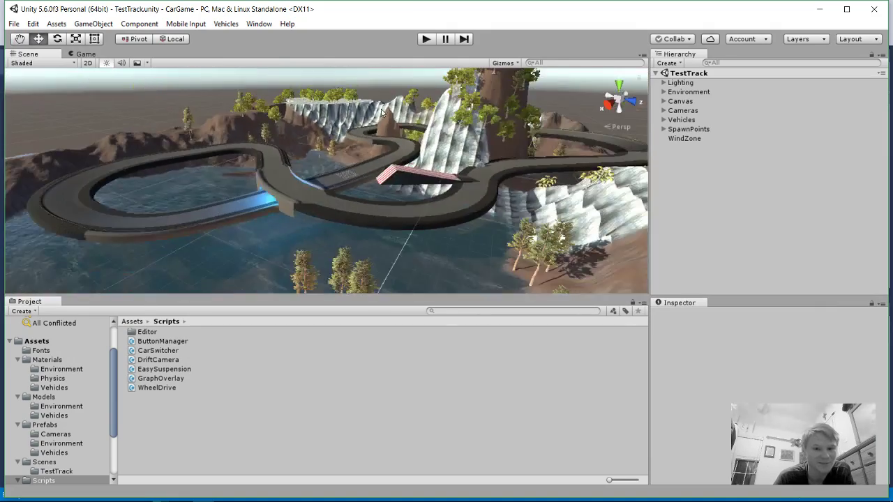
{"action": "right_click_drag", "start_coordinate": [513, 144], "coordinate": [558, 154]}
{"action": "scroll", "coordinate": [495, 125], "scroll_direction": "down", "scroll_amount": 7}
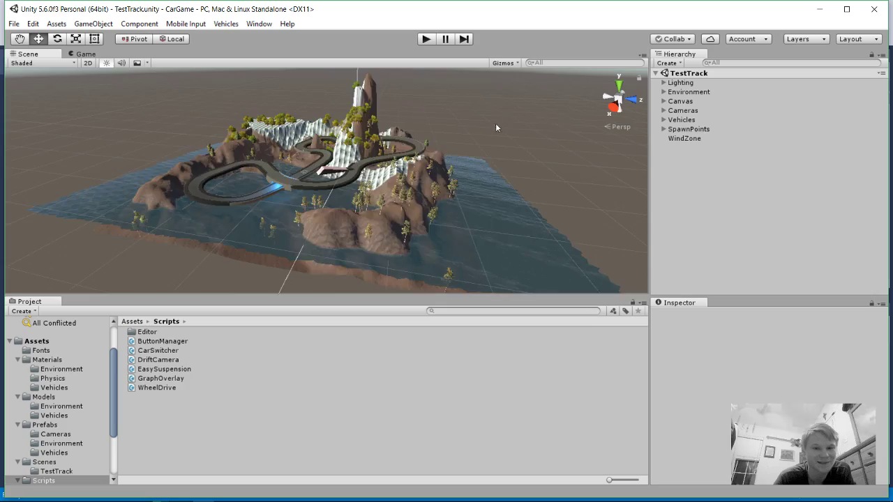
Step: Inspect the track section around the striped ramp, the blue-lit underpass and the white cliffs from several angles
{"action": "scroll", "coordinate": [488, 127], "scroll_direction": "up", "scroll_amount": 7}
{"action": "scroll", "coordinate": [465, 124], "scroll_direction": "up", "scroll_amount": 2}
{"action": "middle_click_drag", "start_coordinate": [459, 119], "coordinate": [524, 211]}
{"action": "right_click_drag", "start_coordinate": [525, 210], "coordinate": [568, 205]}
{"action": "right_click_drag", "start_coordinate": [173, 169], "coordinate": [192, 180]}
{"action": "left_click_drag", "start_coordinate": [193, 181], "coordinate": [263, 231], "text": "alt"}
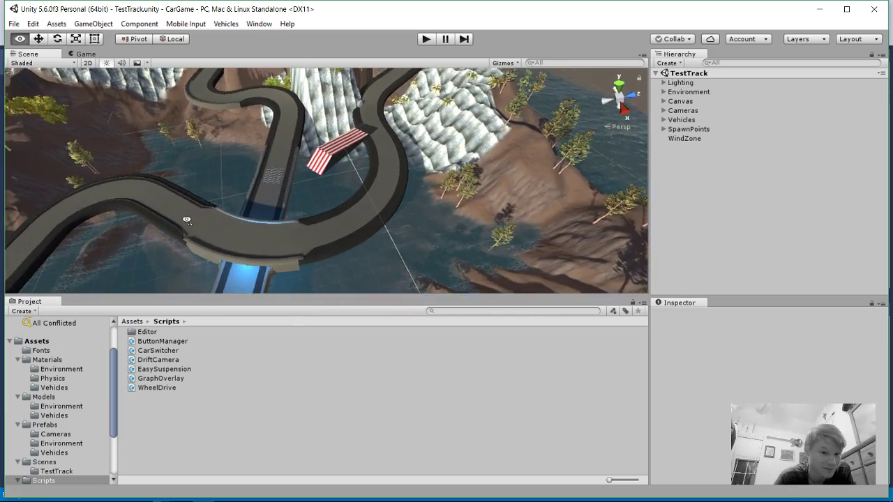
{"action": "left_click_drag", "start_coordinate": [187, 220], "coordinate": [150, 153], "text": "alt"}
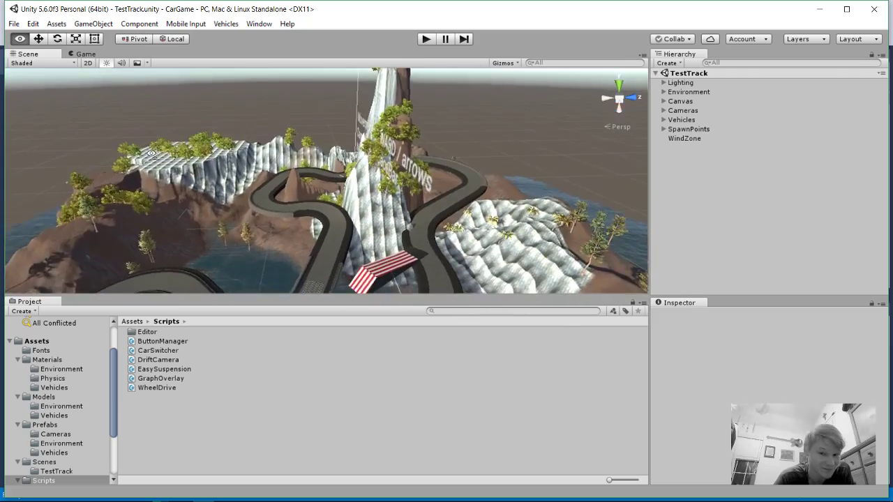
{"action": "right_click_drag", "start_coordinate": [151, 154], "coordinate": [178, 194]}
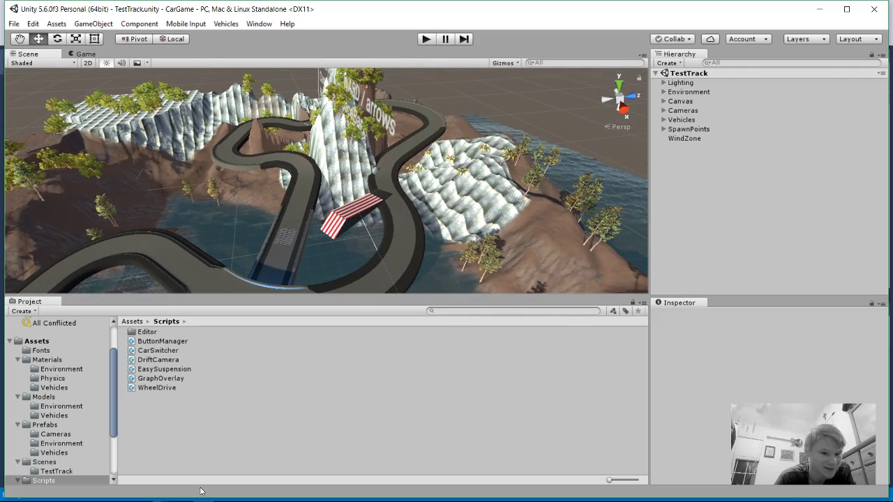
{"action": "mouse_move", "coordinate": [202, 501]}
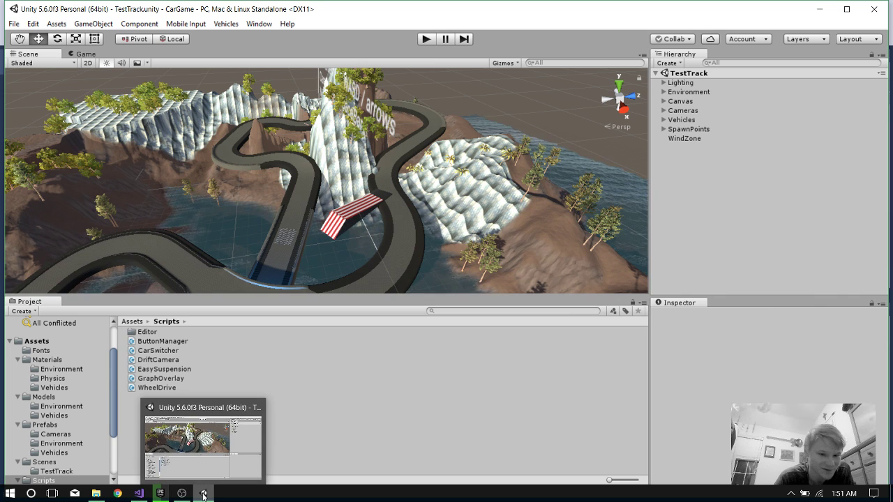